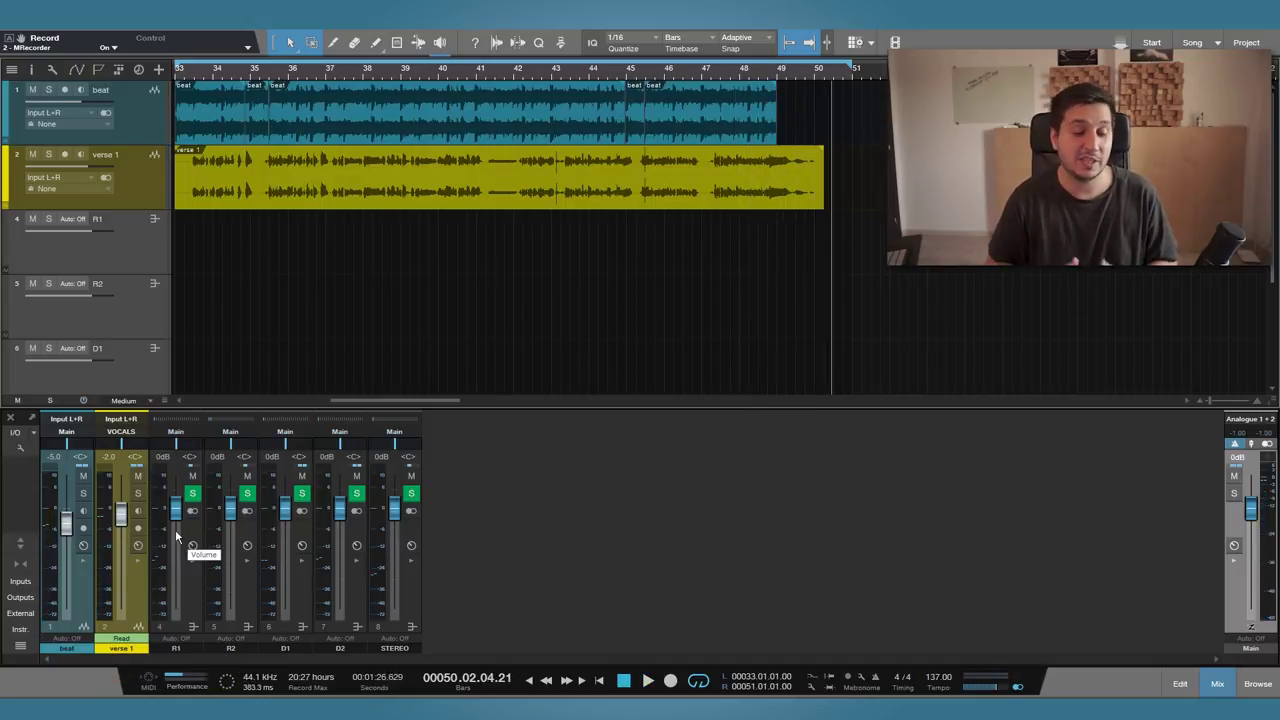
# Step: Expand the D1, D2 and STEREO channels in the mixer to show their inserts and sends
pyautogui.press('space')
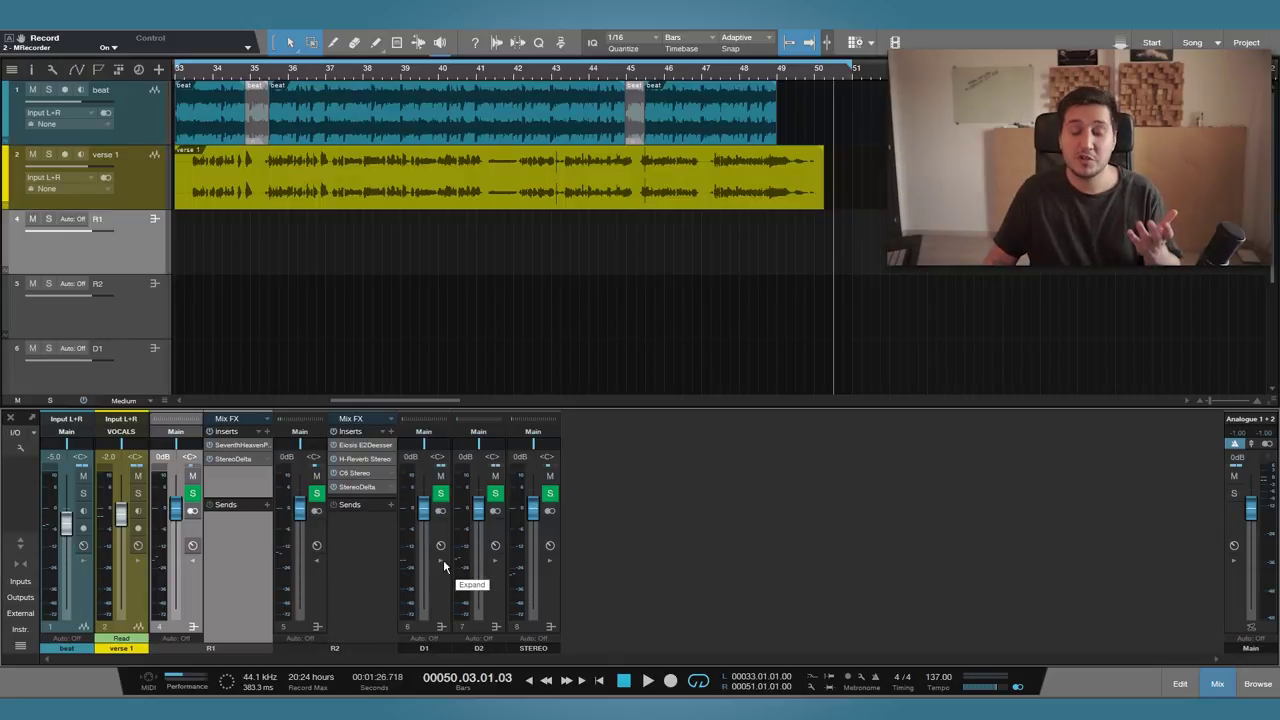
pyautogui.click(444, 566)
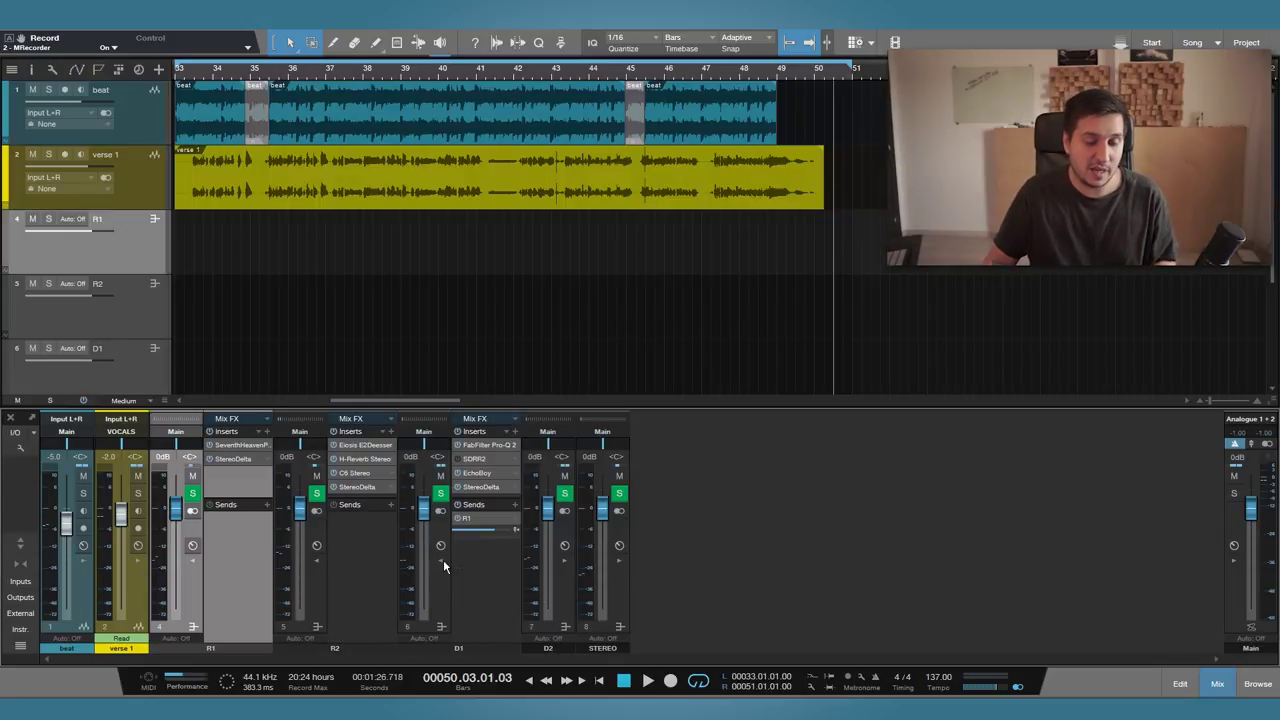
pyautogui.click(565, 566)
pyautogui.click(683, 557)
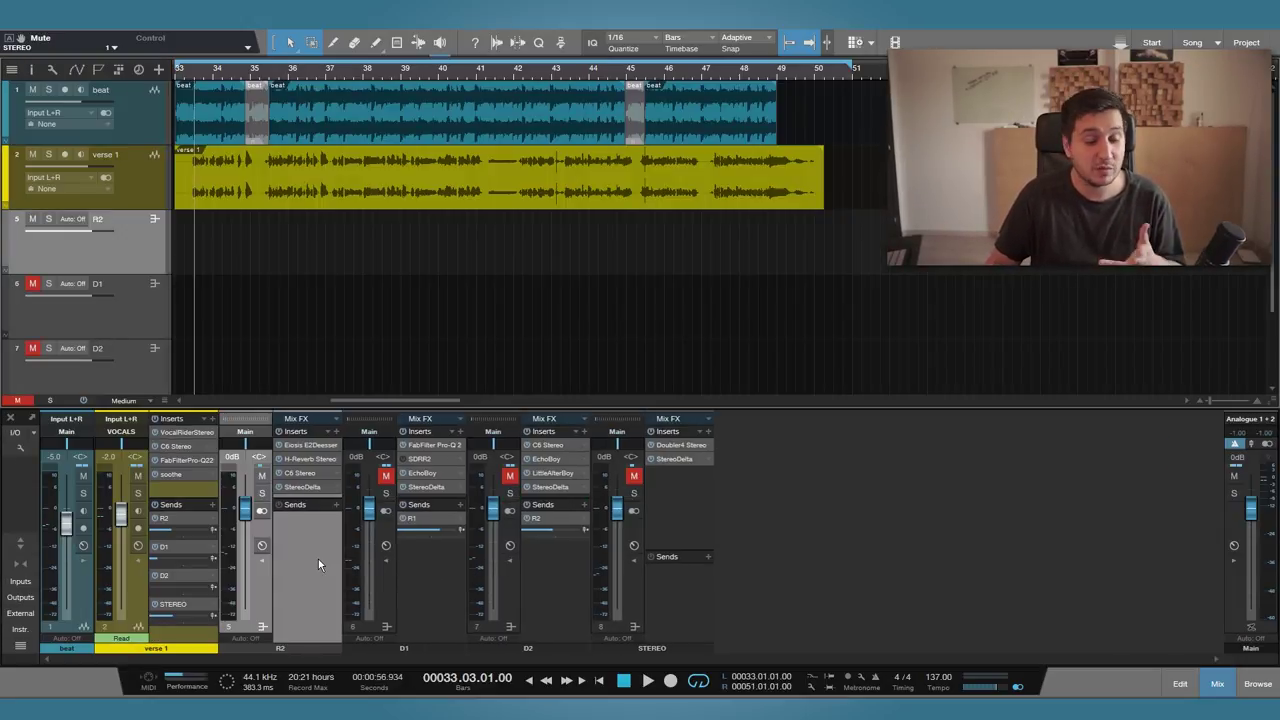
# Step: Open the H-Reverb insert on R2, solo the R2 channel and play the verse to hear the reverb
pyautogui.doubleClick(309, 459)
pyautogui.moveTo(686, 257); pyautogui.dragTo(304, 94)
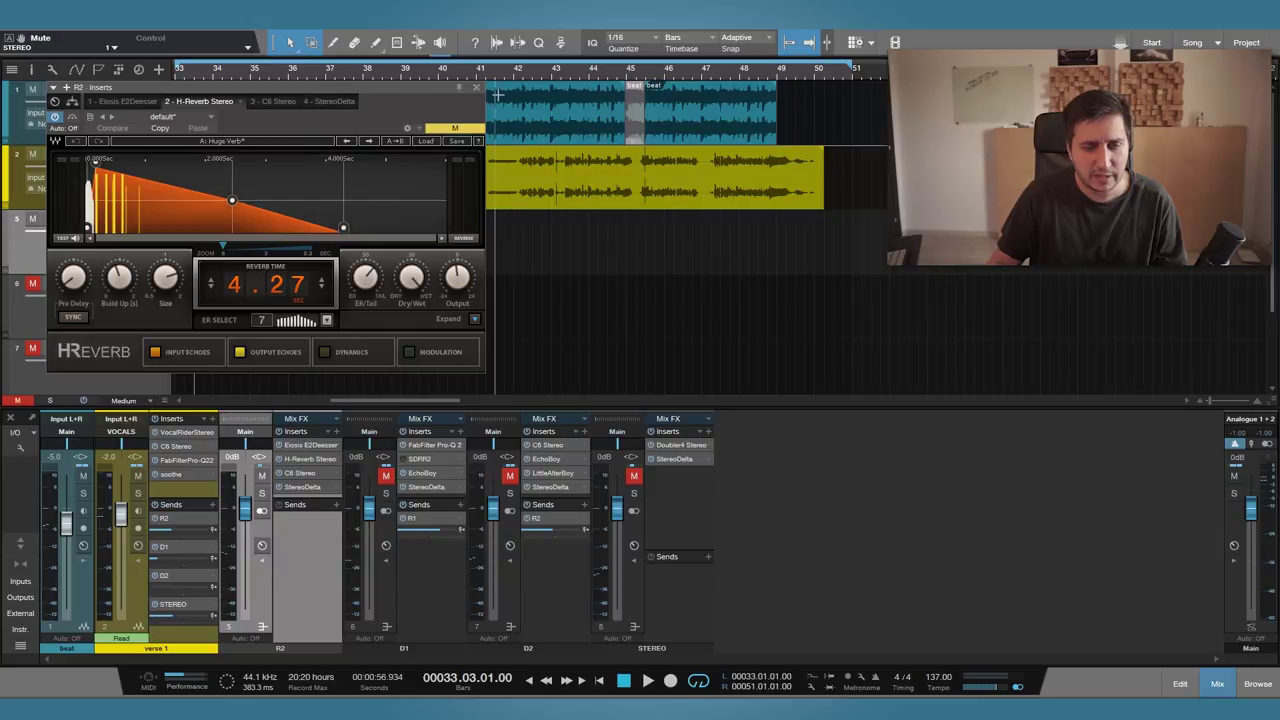
pyautogui.click(262, 493)
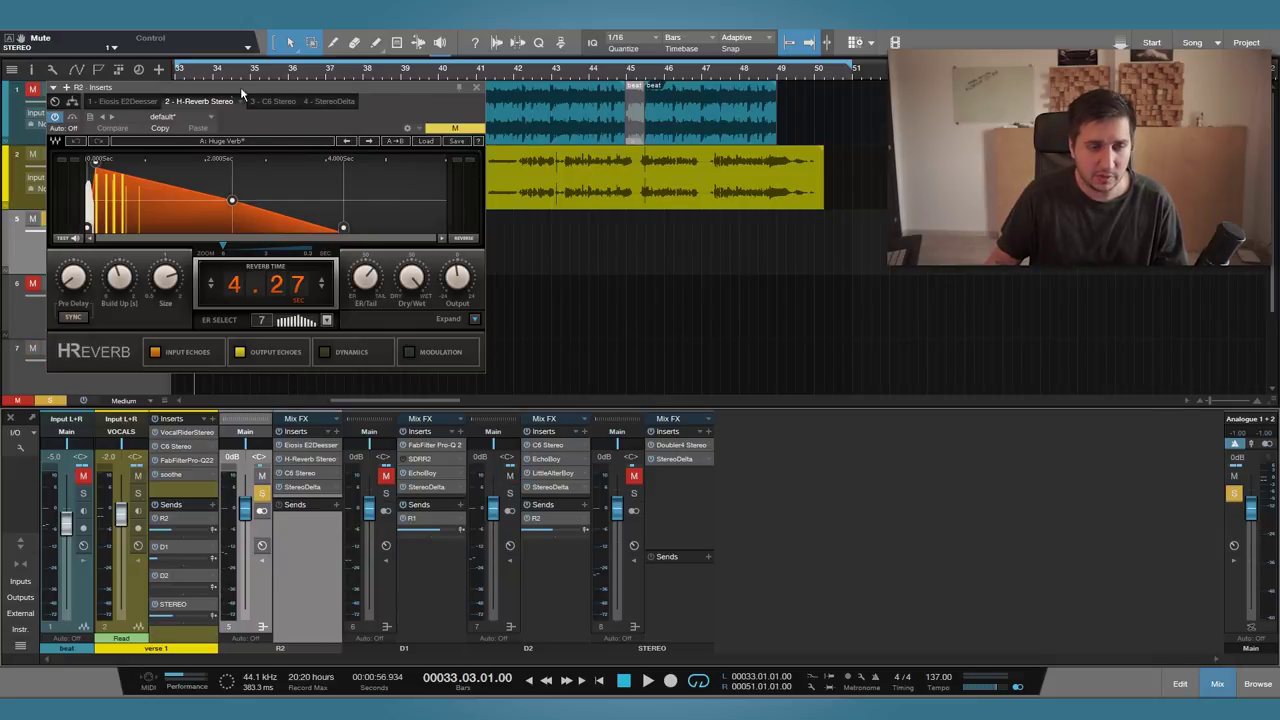
pyautogui.moveTo(220, 93); pyautogui.dragTo(218, 97)
pyautogui.press('space')
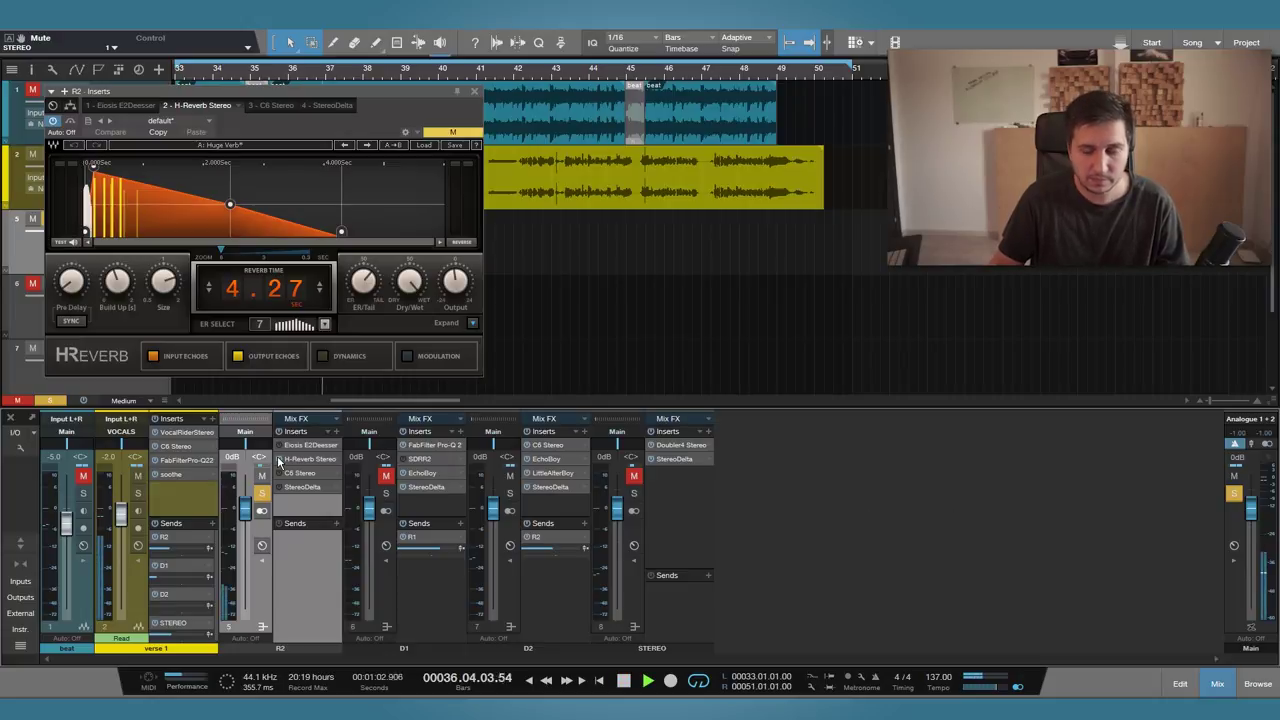
pyautogui.press('space')
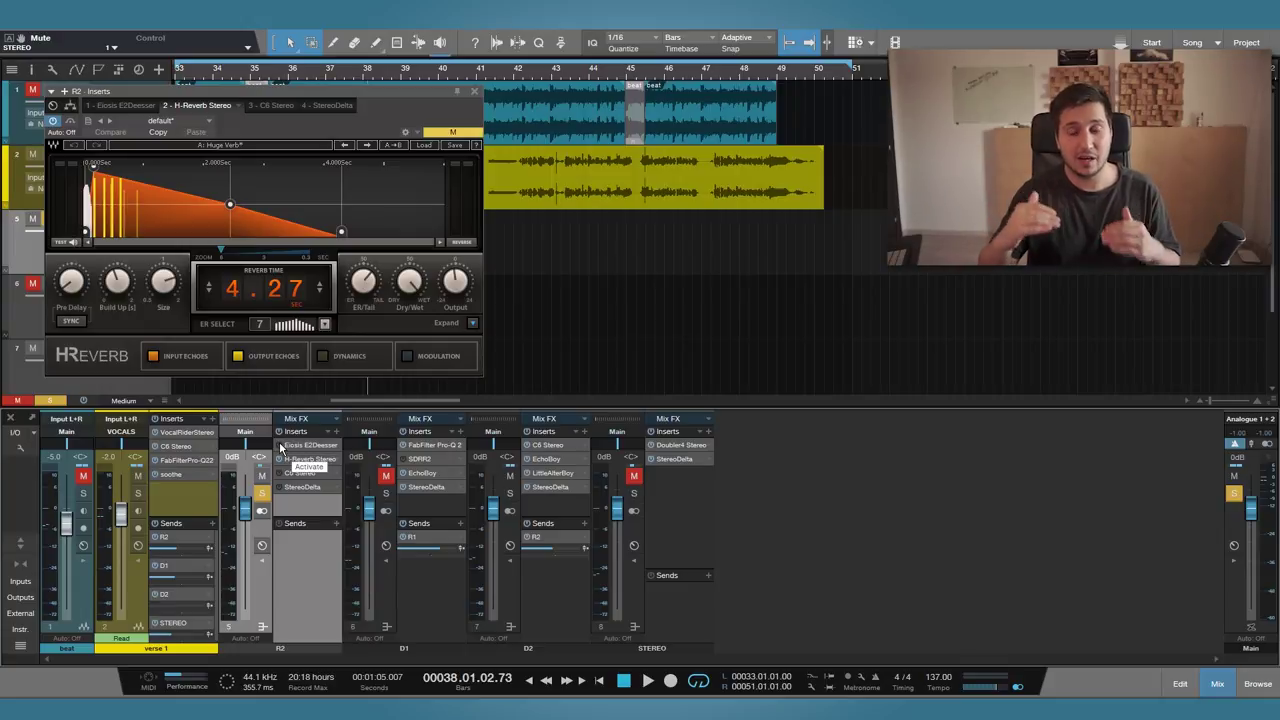
# Step: Activate the Eiosis E2Deesser insert on R2, open it and play the verse through it
pyautogui.click(280, 445)
pyautogui.doubleClick(300, 447)
pyautogui.moveTo(715, 121); pyautogui.dragTo(458, 132)
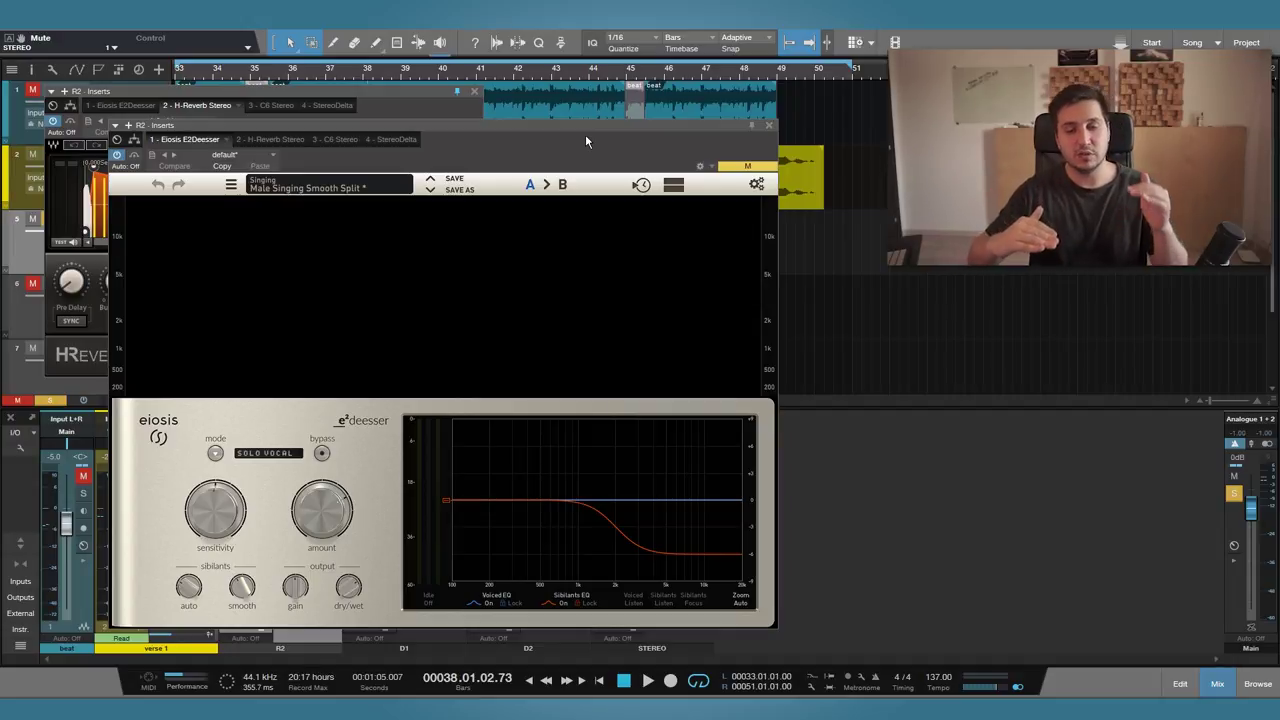
pyautogui.press('space')
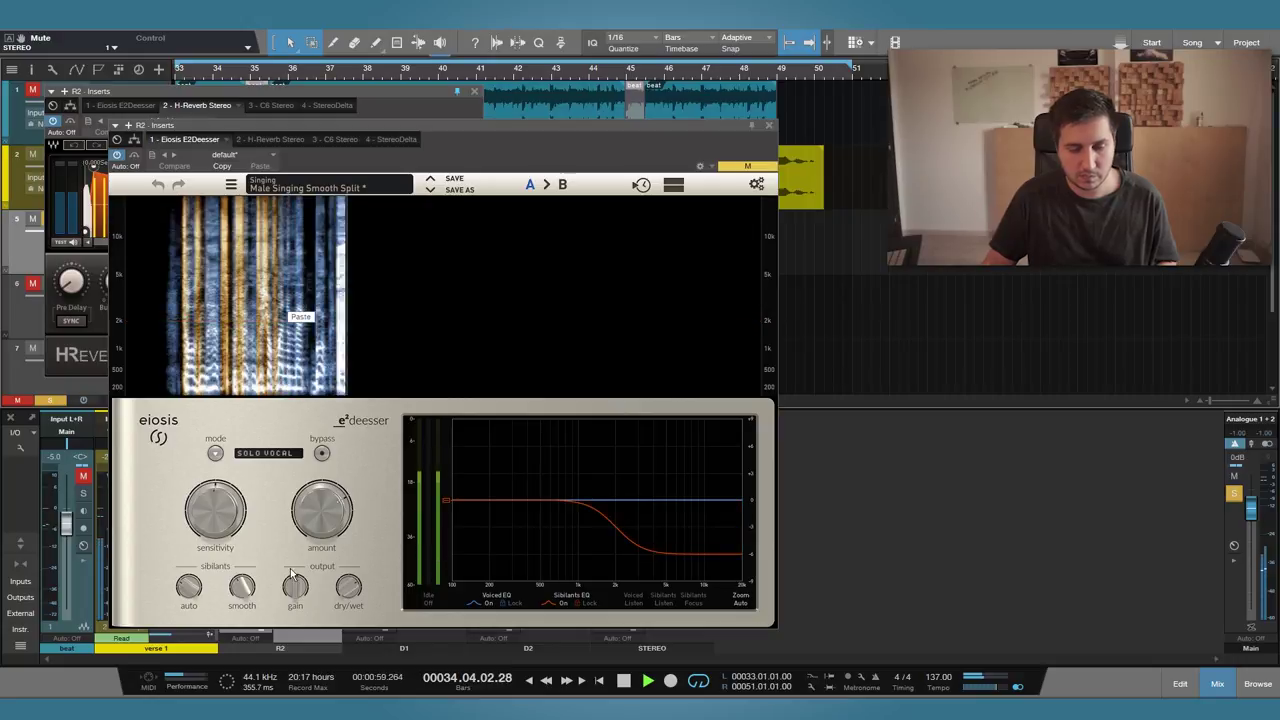
# Step: Set the de-esser amount to 77.2% and its sibilants EQ shelf gain to -7.11 dB, and close the plug-in
pyautogui.moveTo(303, 530); pyautogui.dragTo(306, 500)
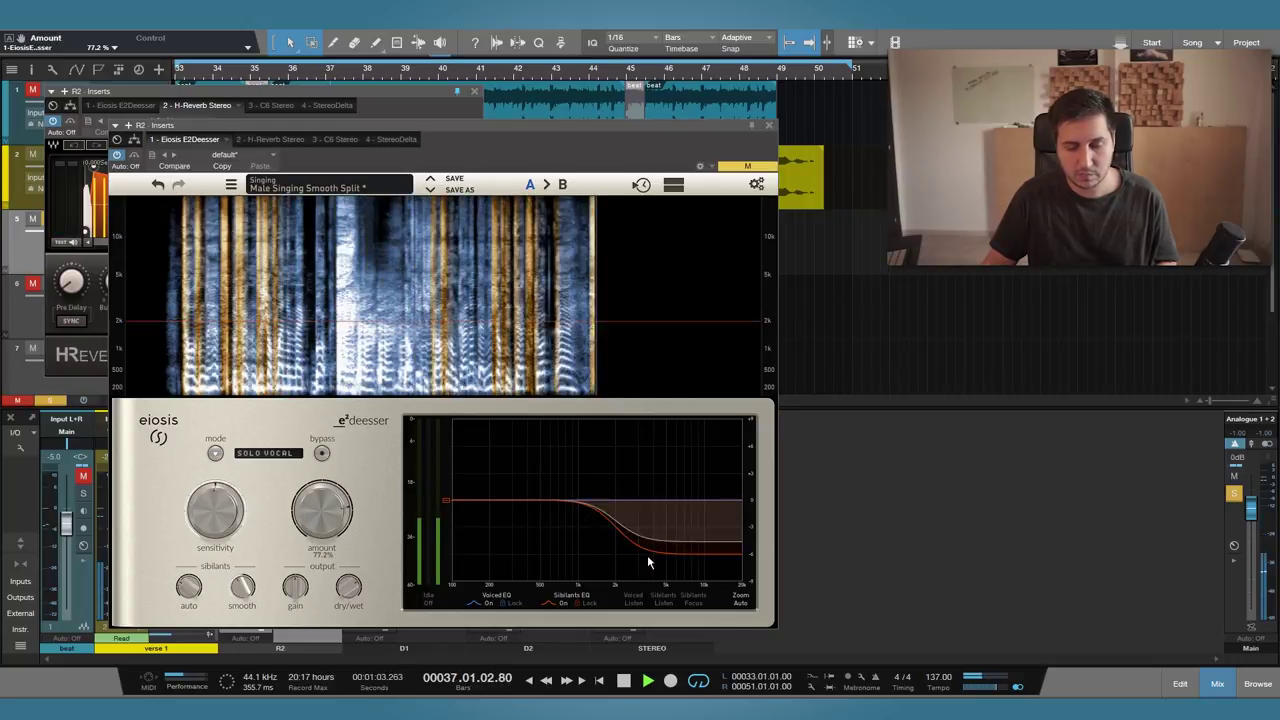
pyautogui.moveTo(688, 547); pyautogui.dragTo(685, 555)
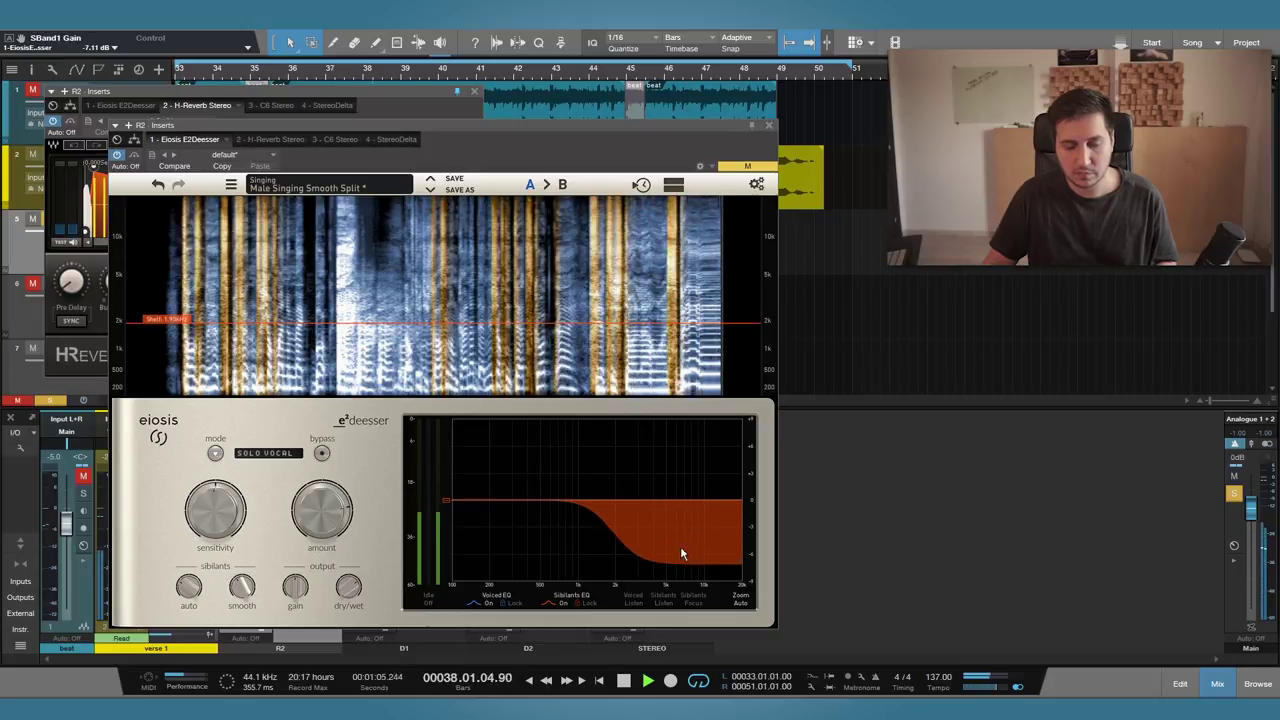
pyautogui.press('space')
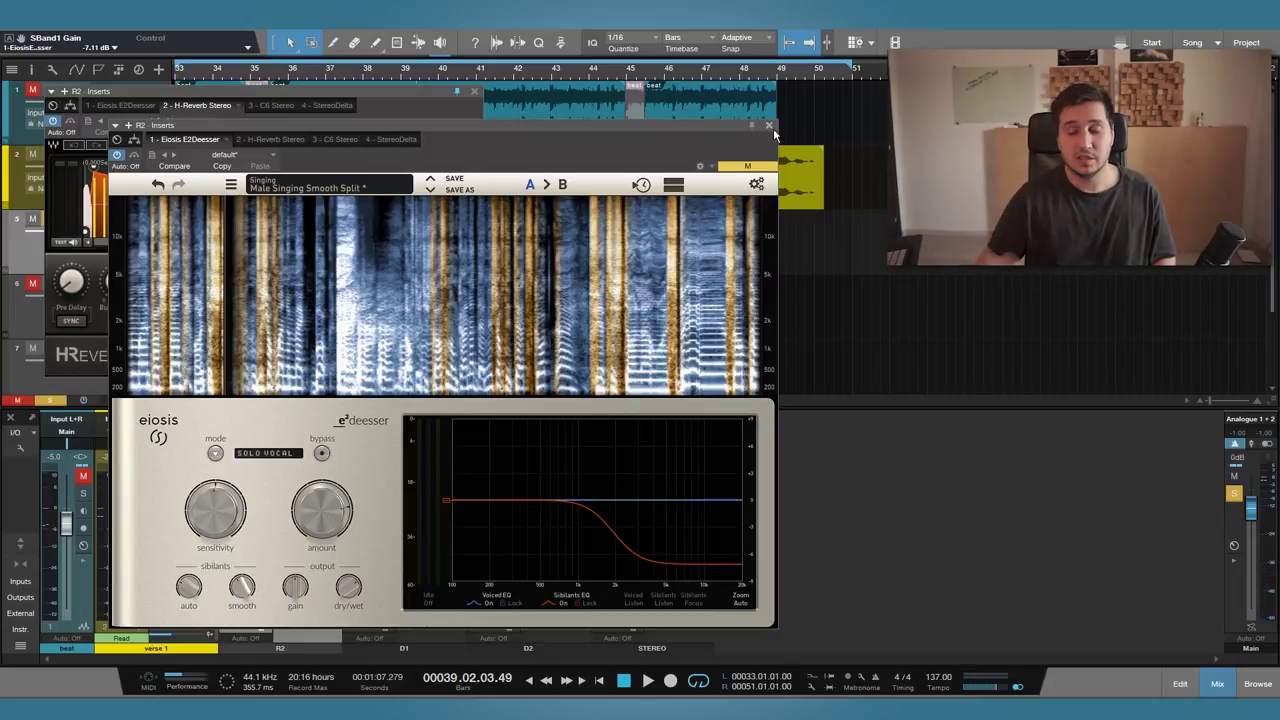
pyautogui.click(769, 126)
# Step: Examine the C6 Stereo and StereoDelta inserts on R2 while listening to the verse
pyautogui.click(262, 105)
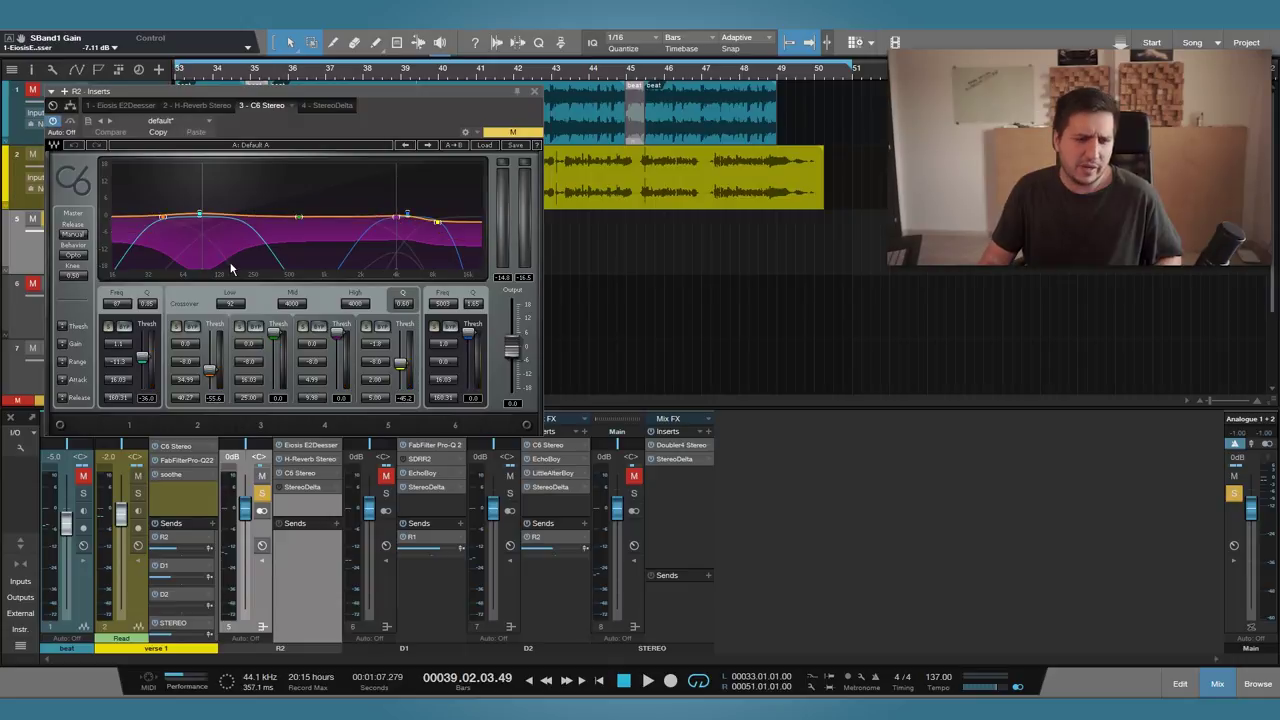
pyautogui.press('space')
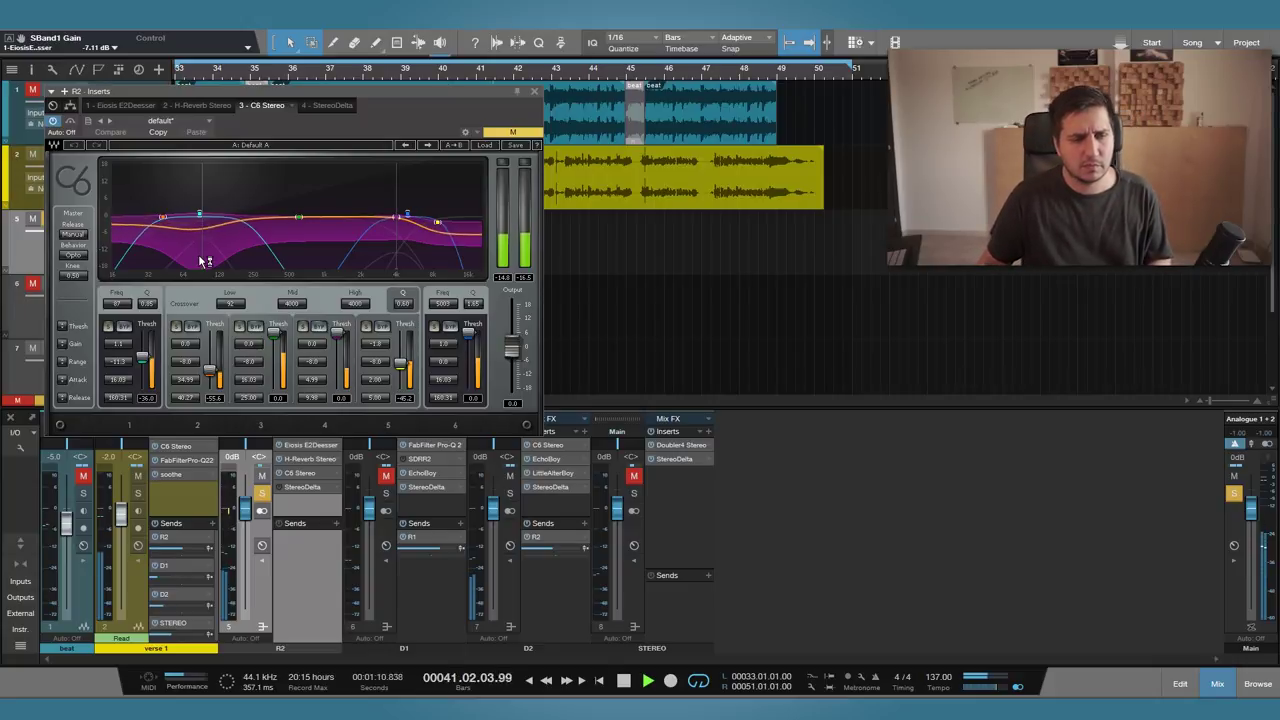
pyautogui.press('space')
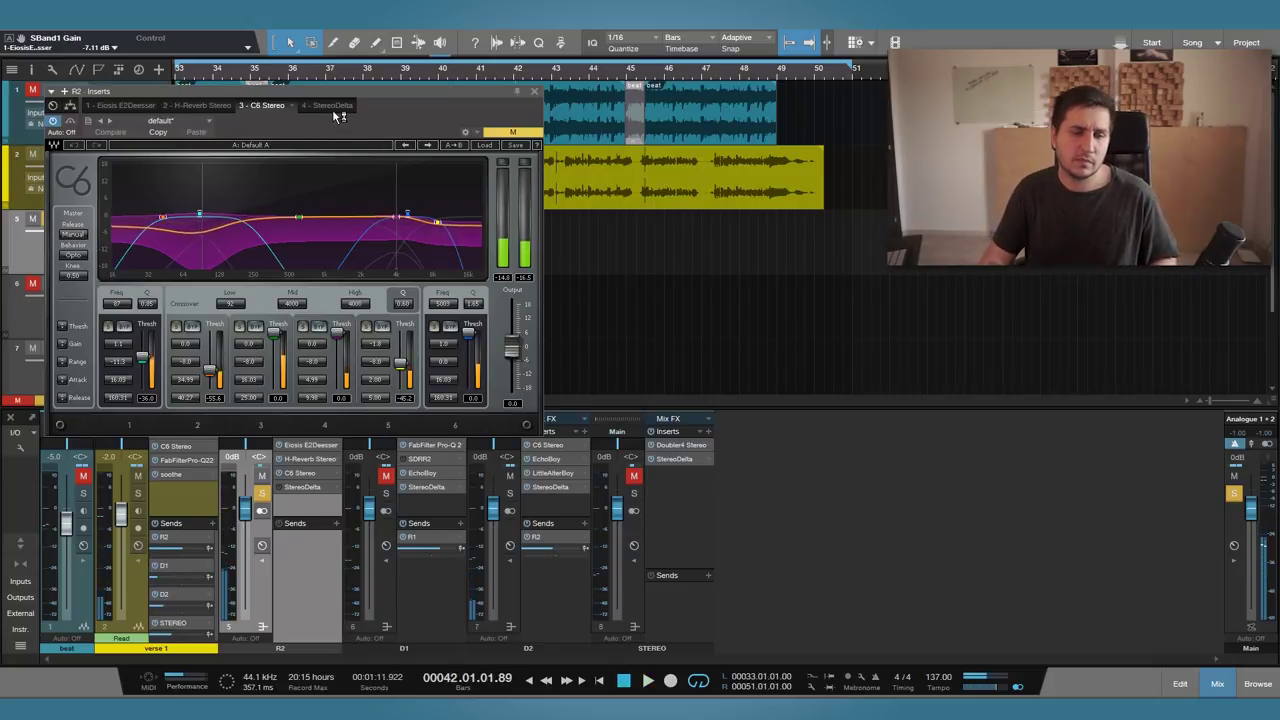
pyautogui.click(332, 106)
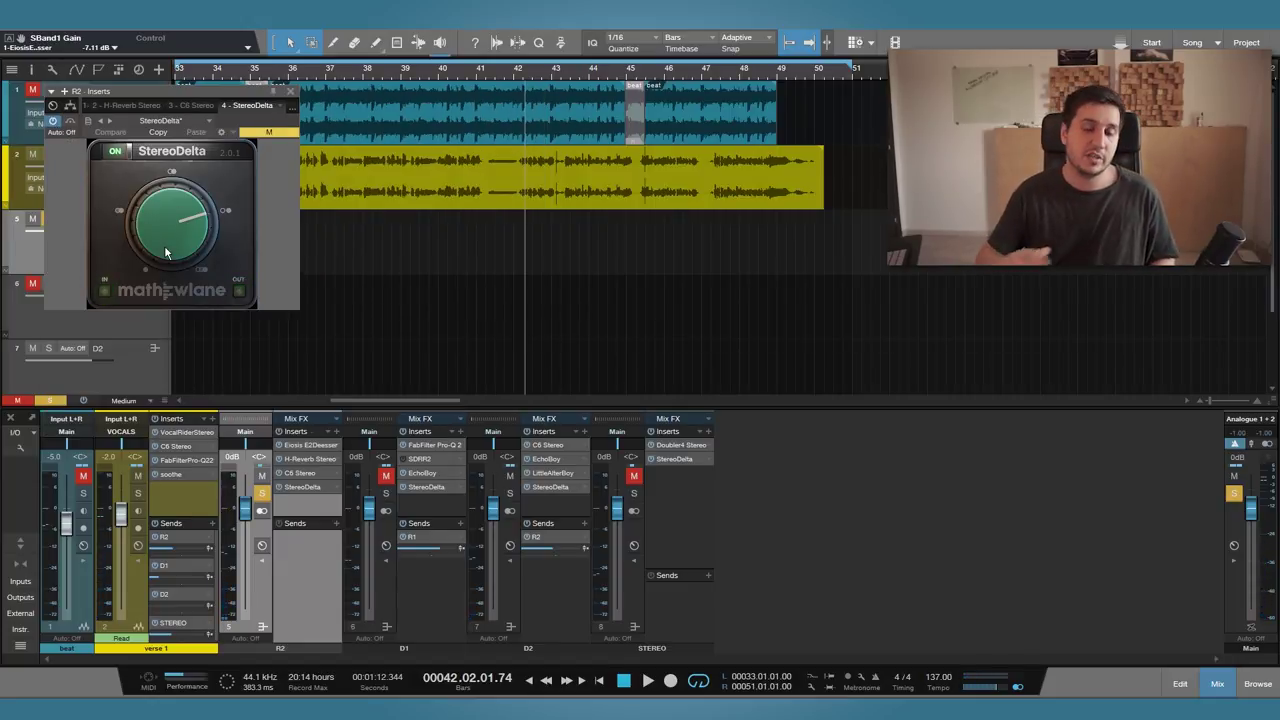
pyautogui.press('space')
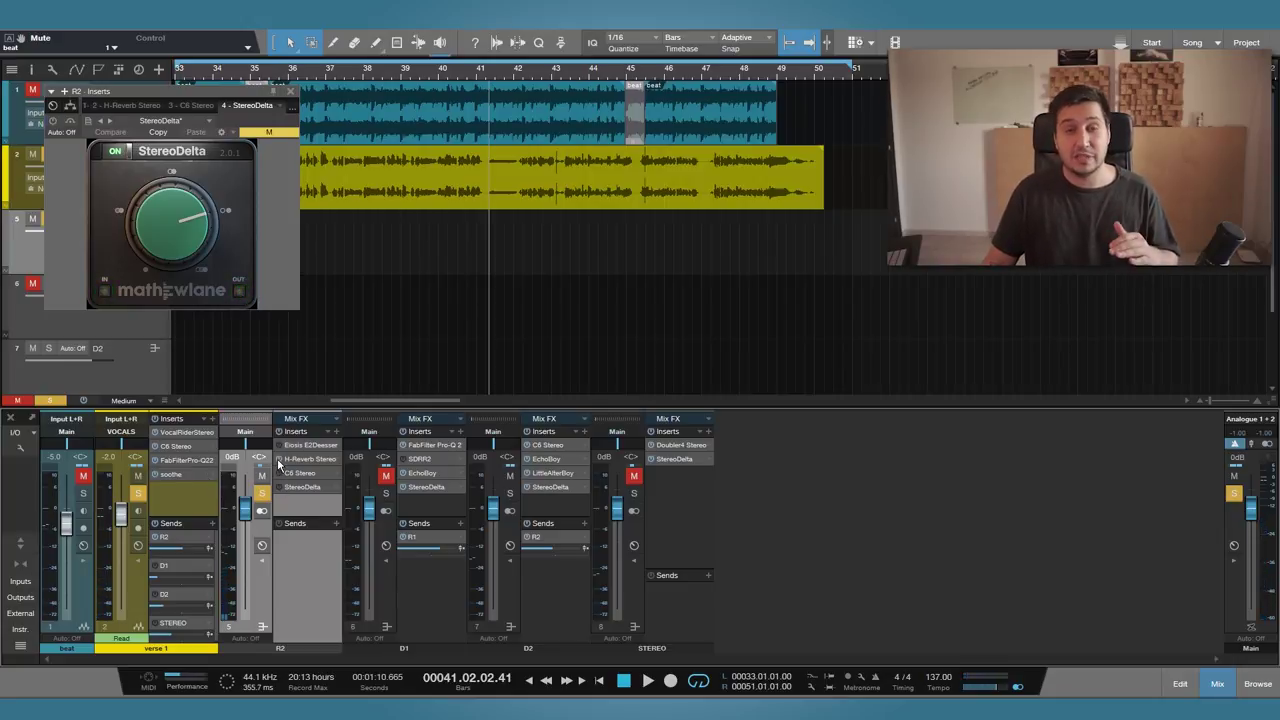
# Step: Replay the vocal from bar 33 and reactivate the E2Deesser, C6 Stereo and StereoDelta inserts on R2, closing the plug-in window
pyautogui.click(186, 74)
pyautogui.press('space')
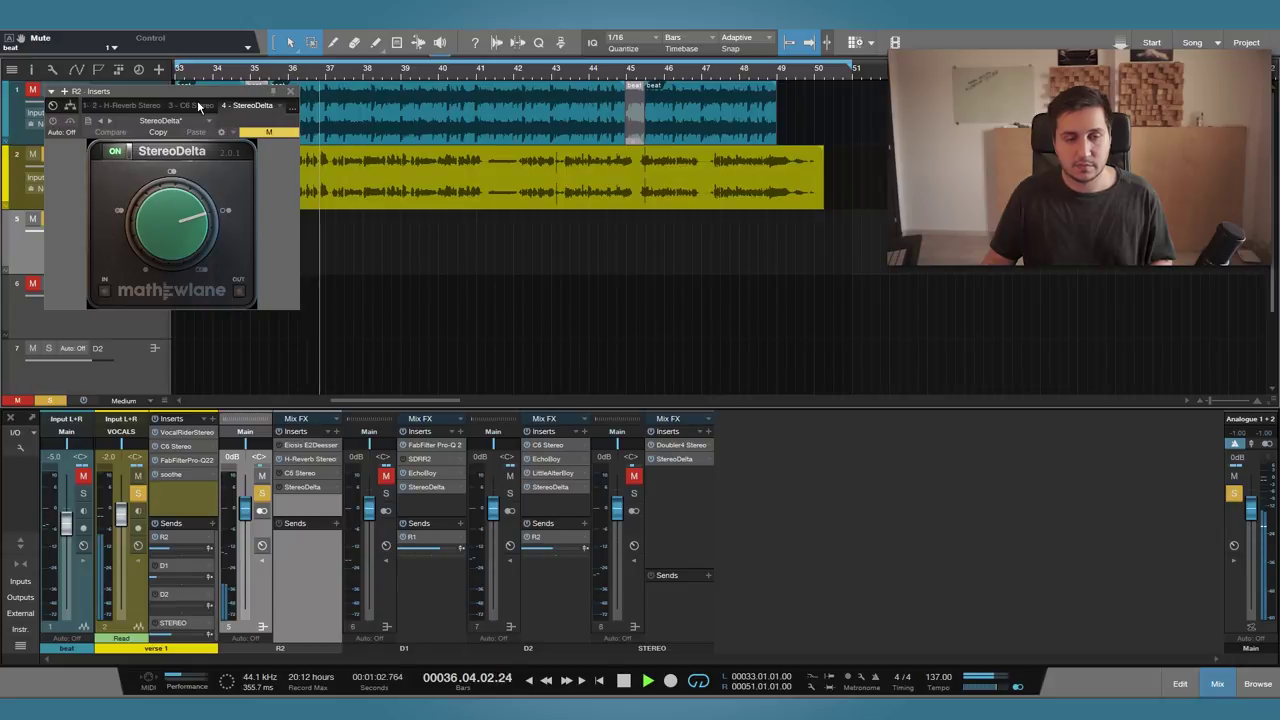
pyautogui.press('space')
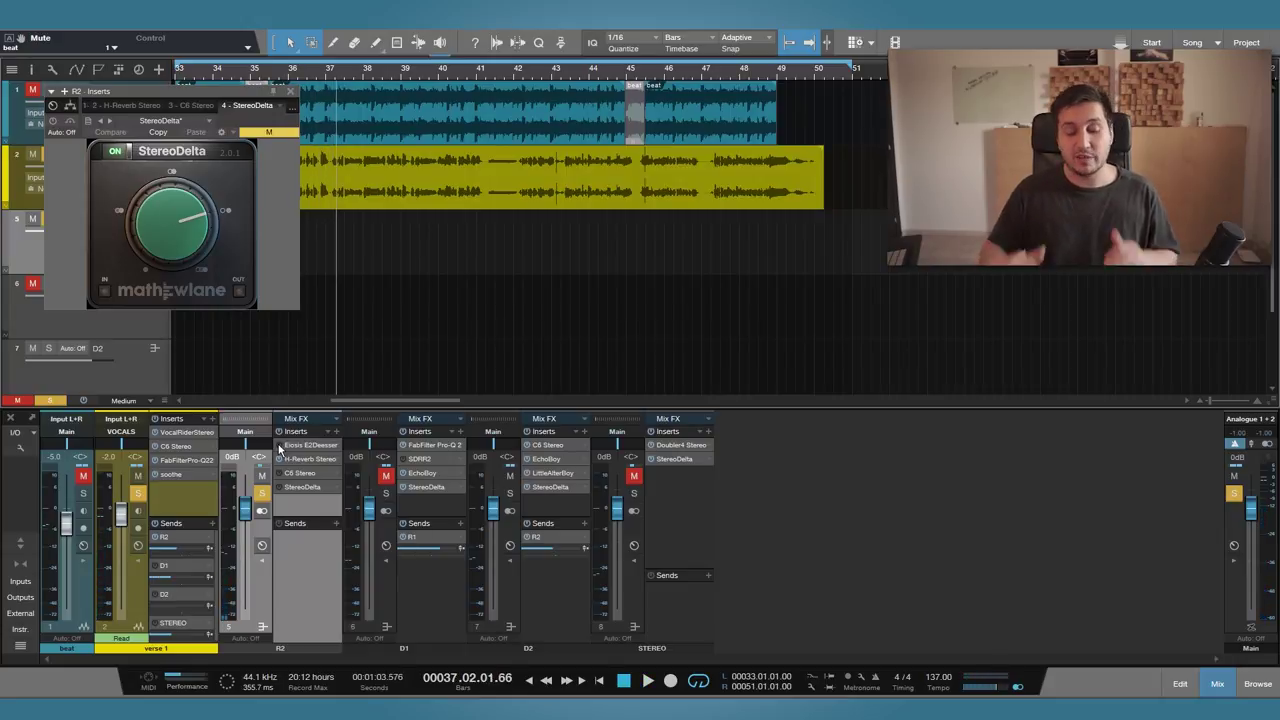
pyautogui.moveTo(279, 446); pyautogui.dragTo(280, 488)
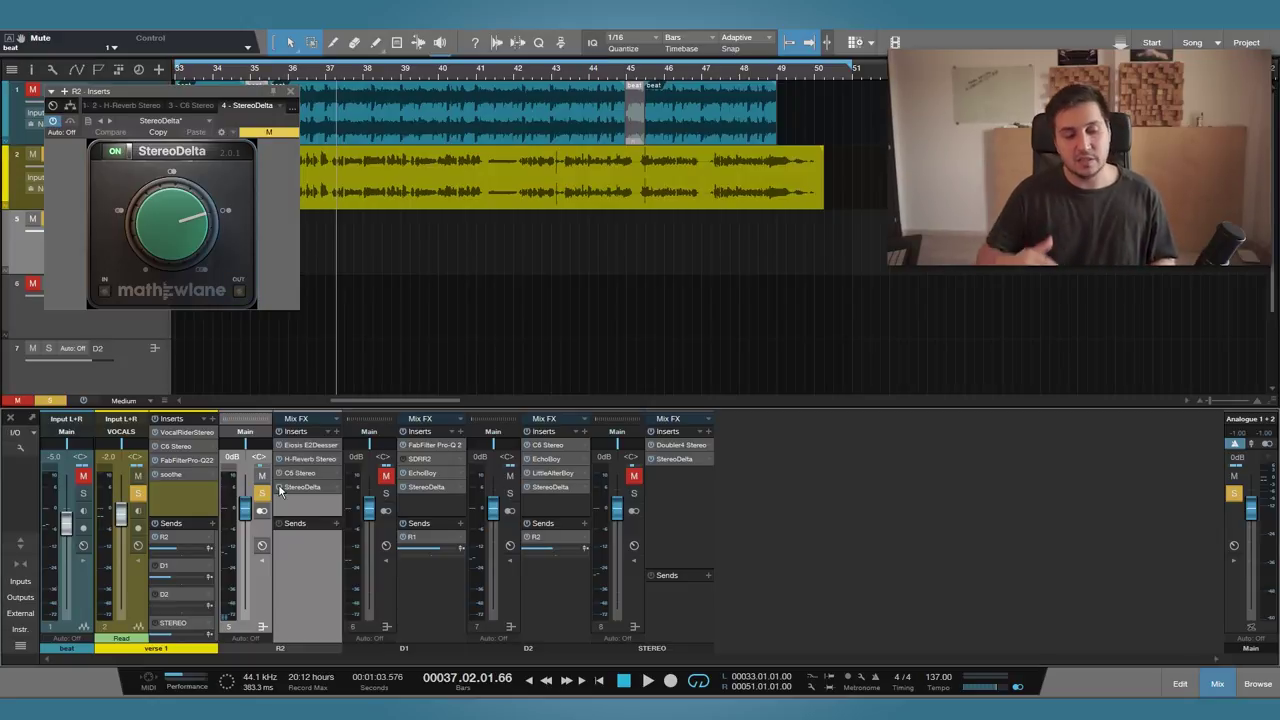
pyautogui.click(290, 91)
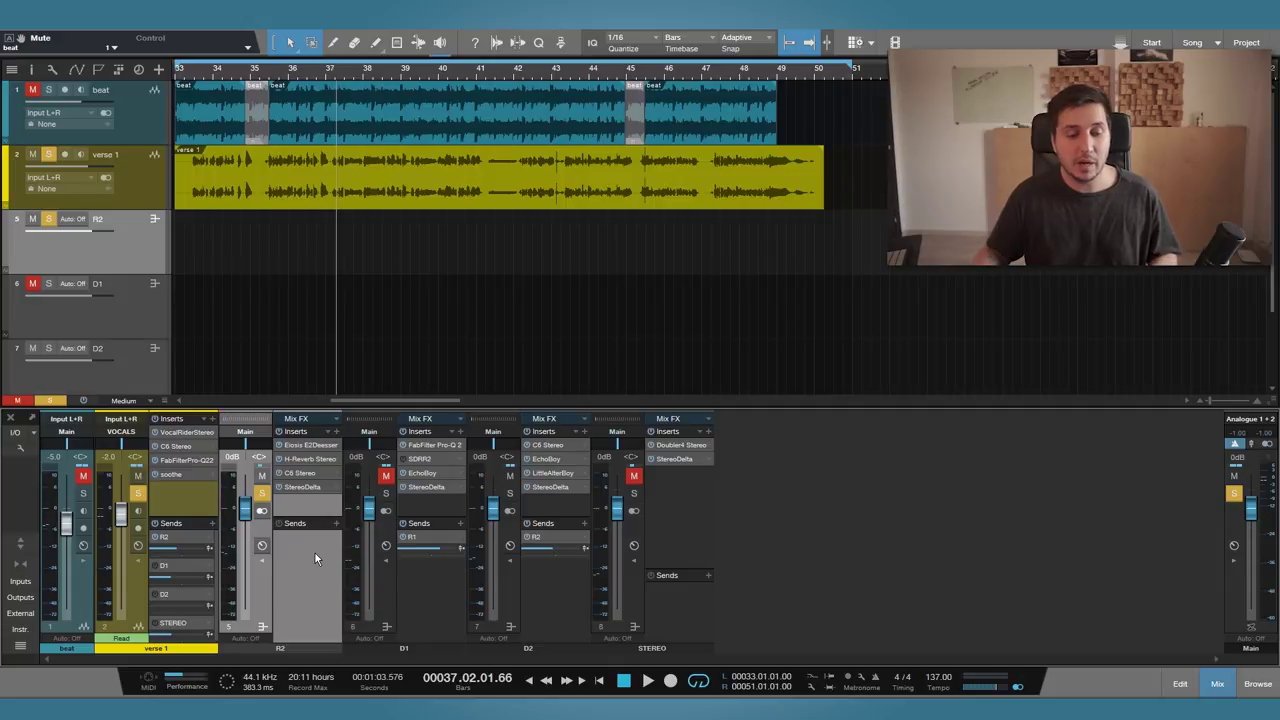
# Step: Unmute and solo the D1 channel, open its EchoBoy insert and listen to the delay on the verse
pyautogui.click(385, 476)
pyautogui.click(386, 494)
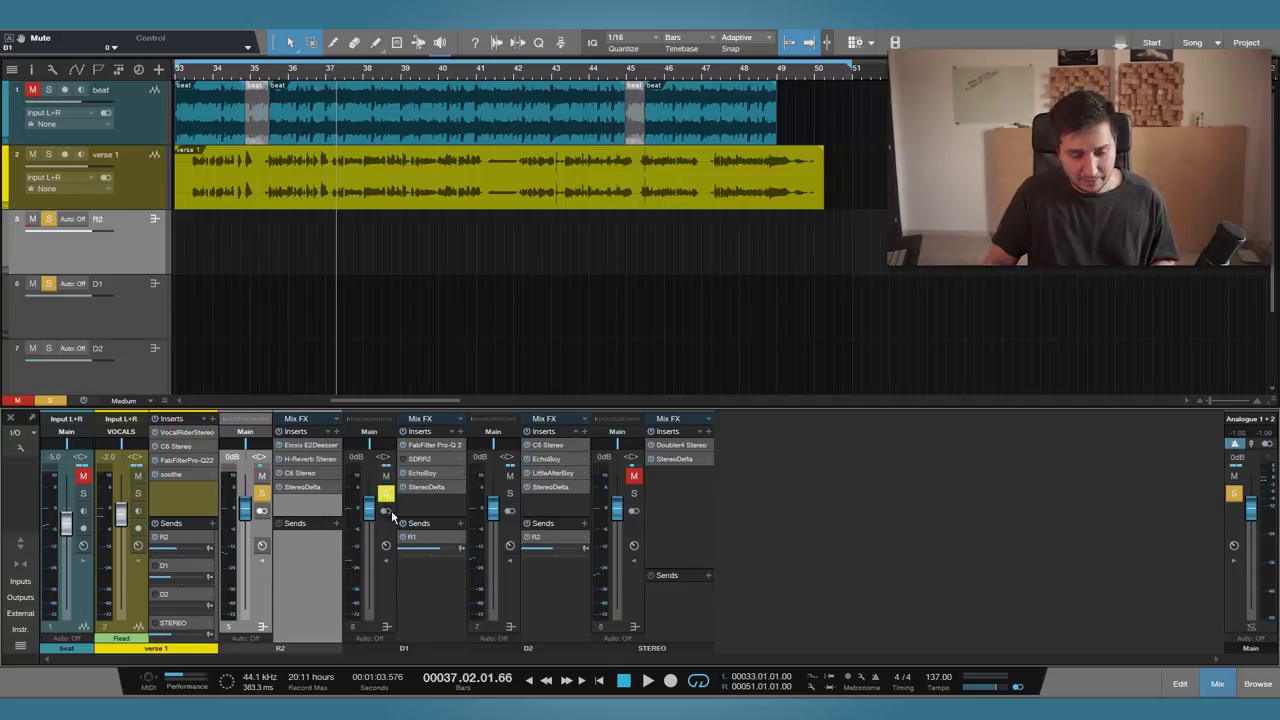
pyautogui.click(422, 473)
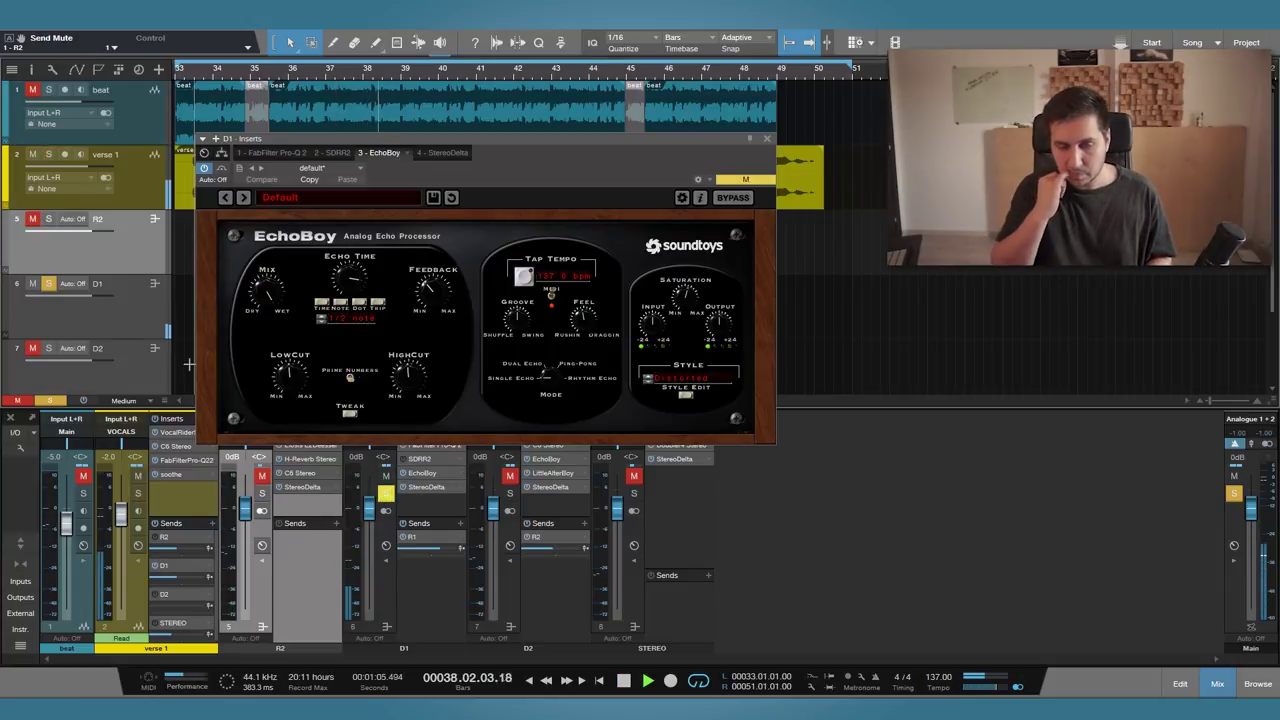
pyautogui.press('space')
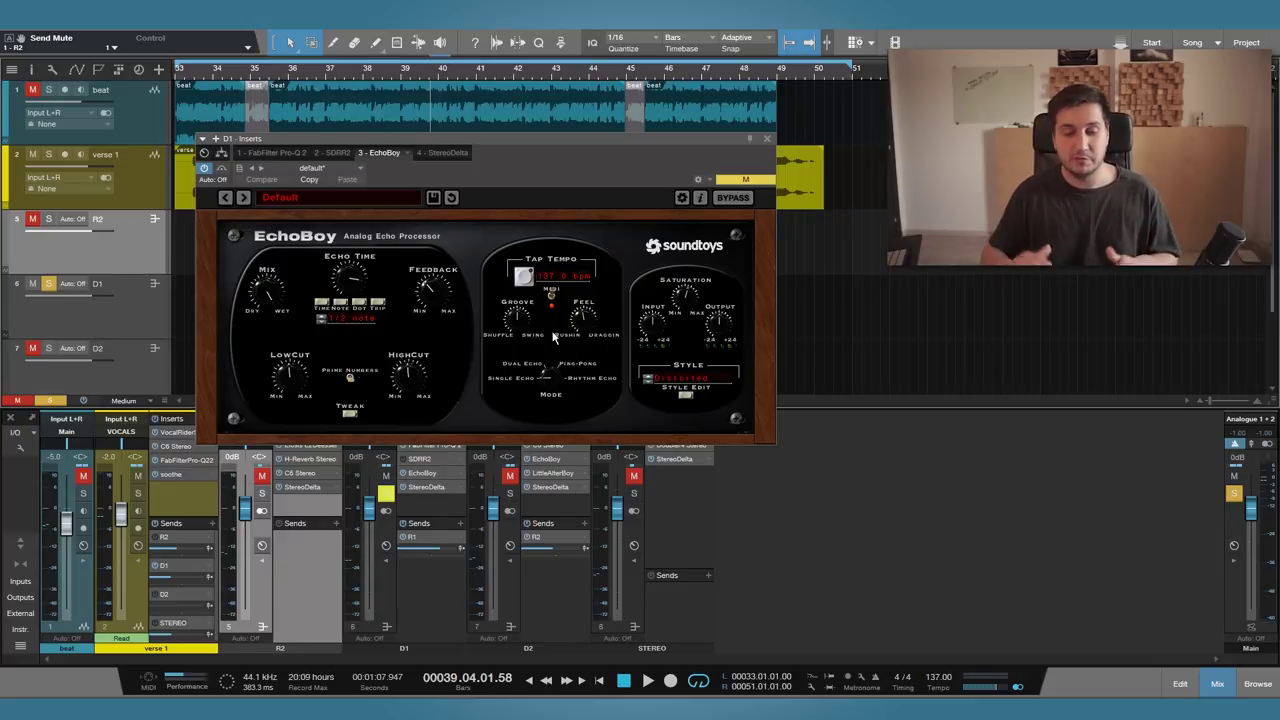
# Step: Examine the FabFilter Pro-Q 2 curve during playback and the StereoDelta setting on the D1 channel
pyautogui.click(270, 152)
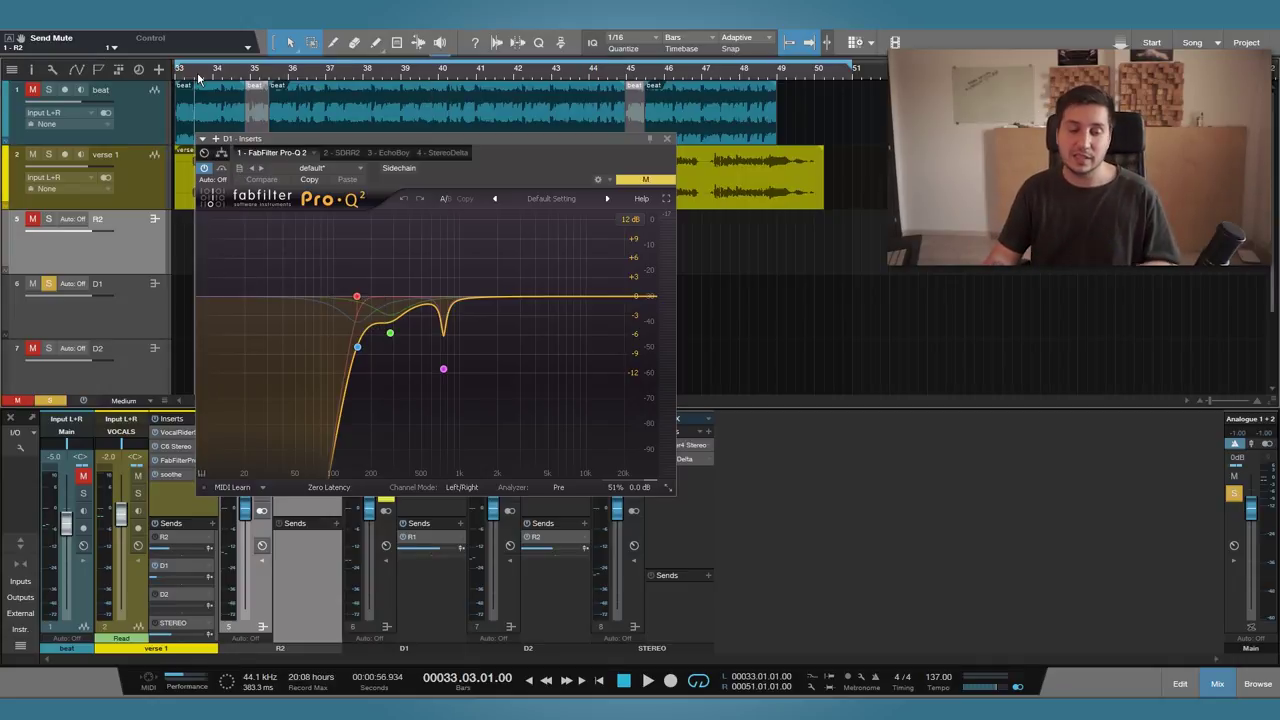
pyautogui.press('space')
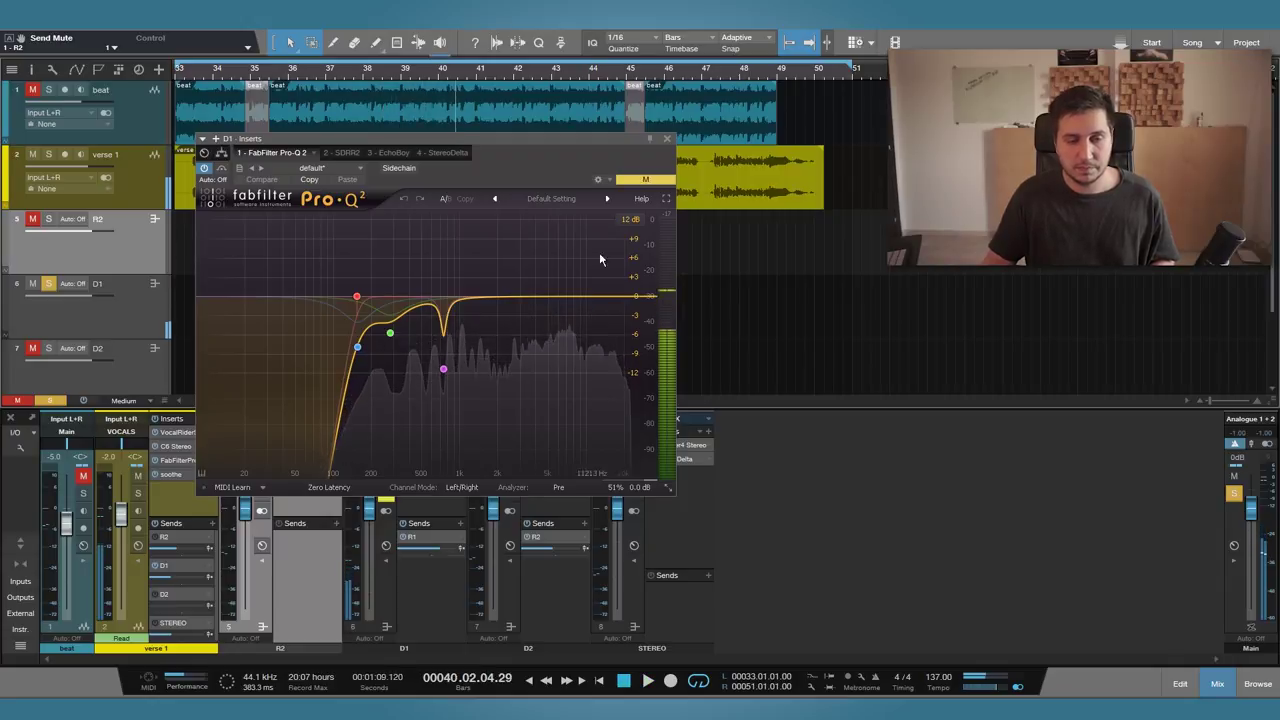
pyautogui.click(667, 138)
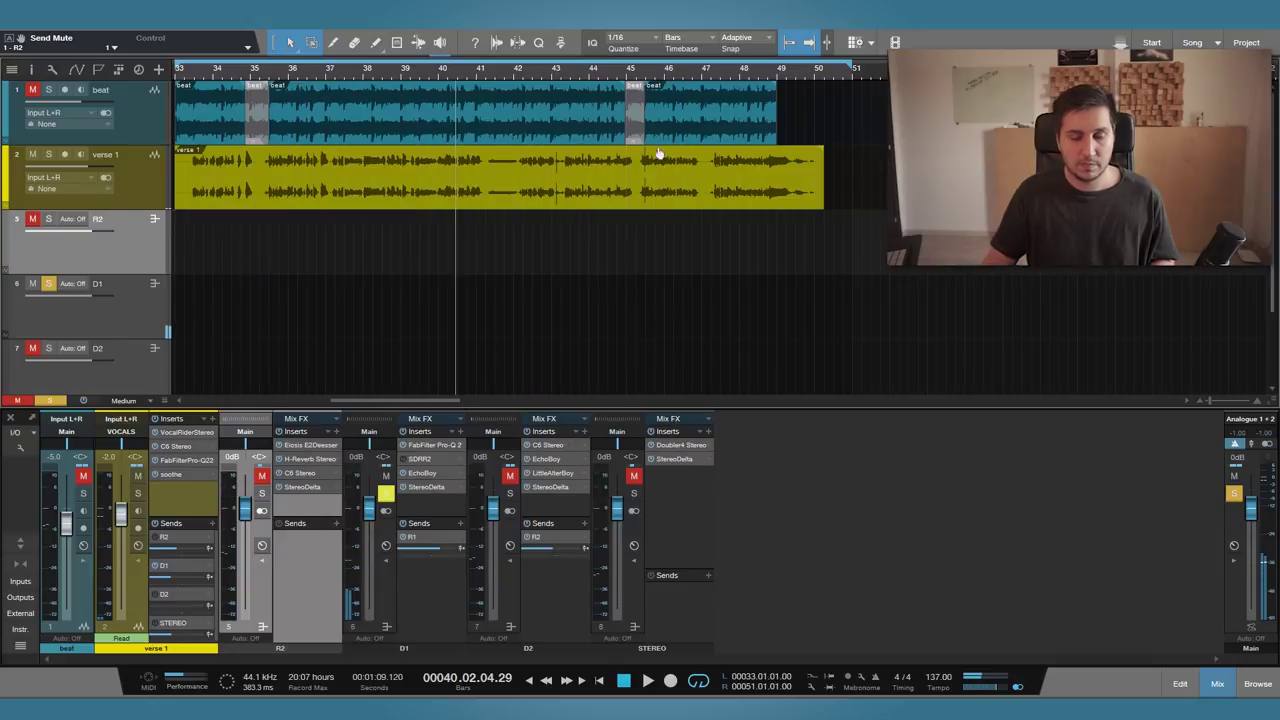
pyautogui.click(332, 487)
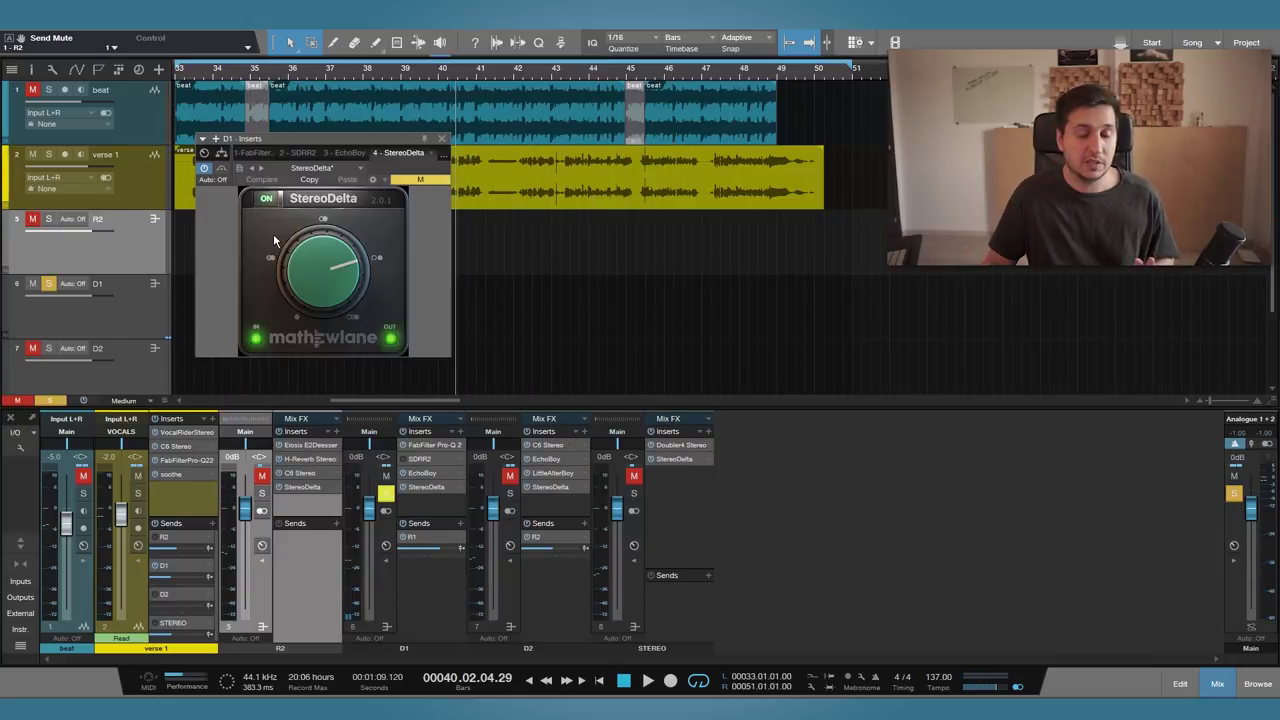
pyautogui.click(447, 148)
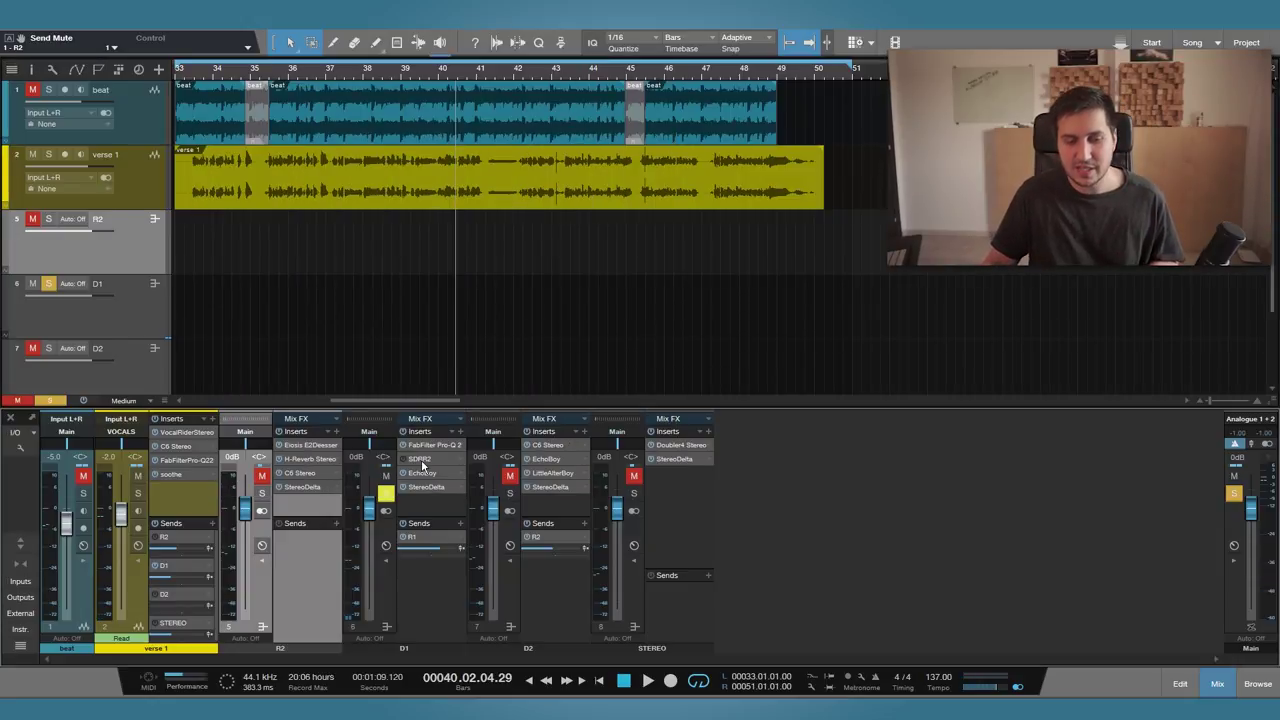
# Step: Open the SDRR2 insert on D1, activate it and listen to the distorted delay
pyautogui.click(421, 459)
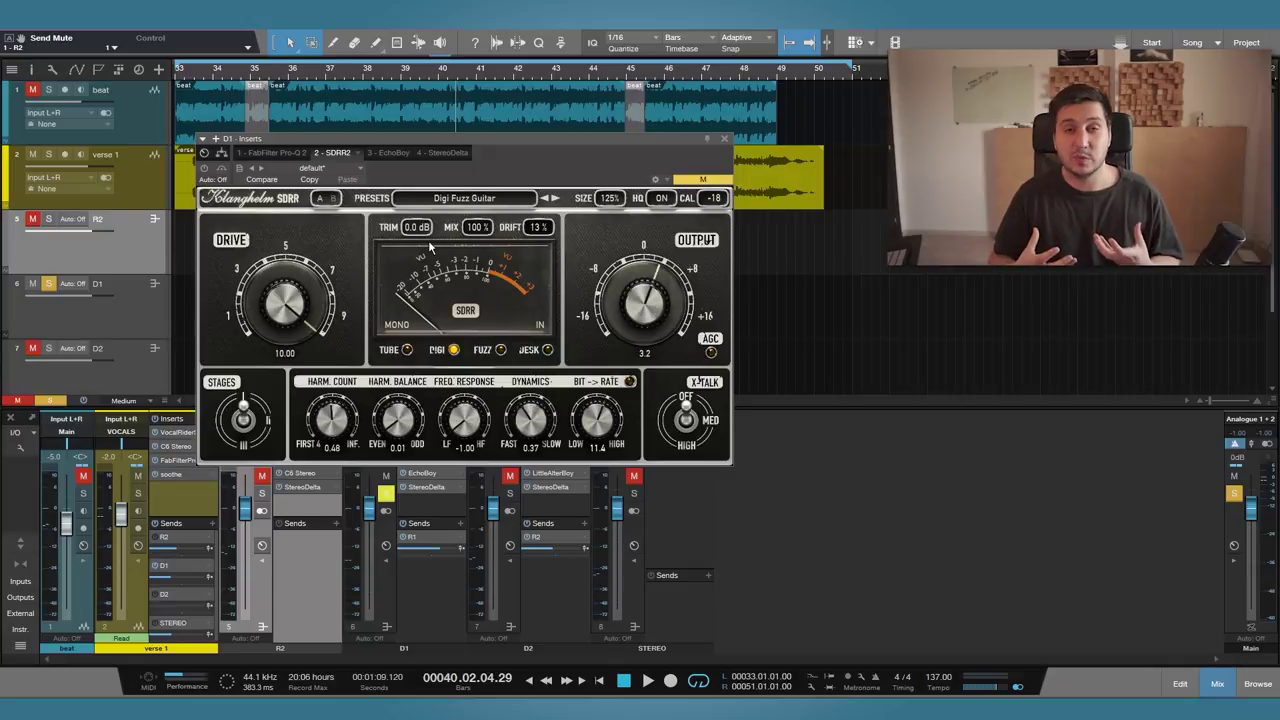
pyautogui.click(205, 168)
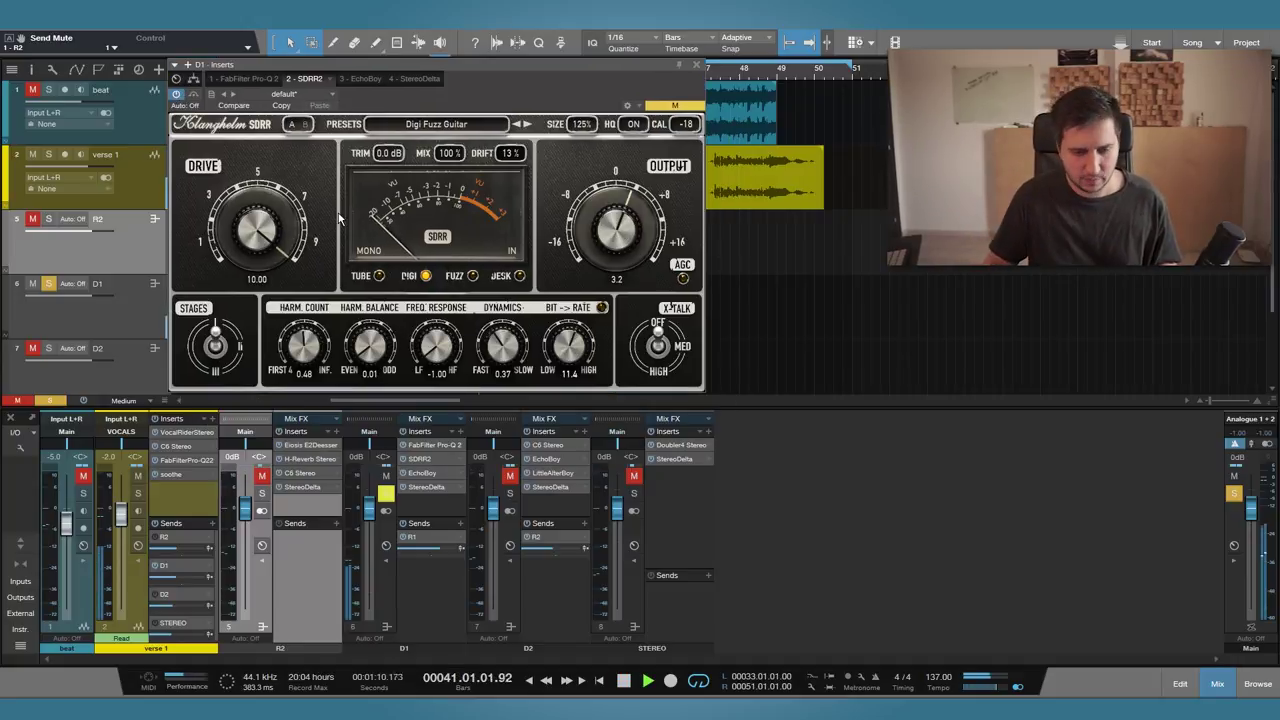
pyautogui.press('space')
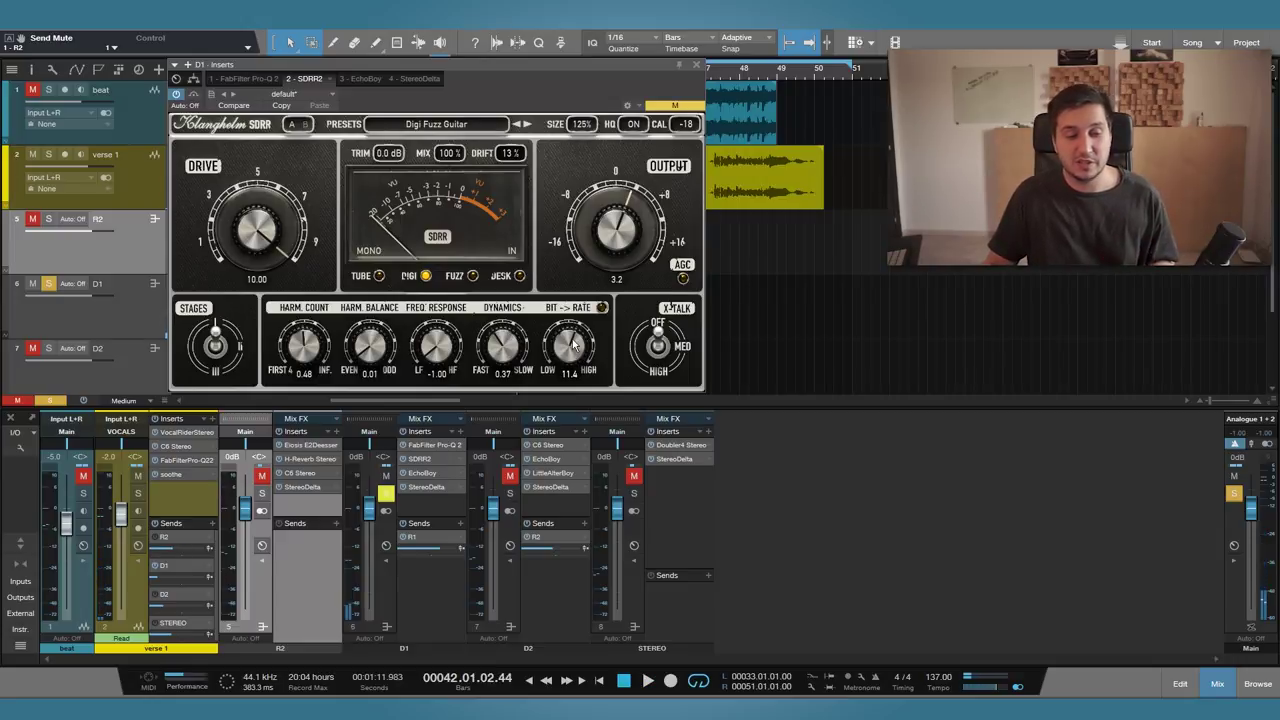
# Step: Try SDRR2's bit rate at 12.7 bits and return it to 11.4 bits while listening to the delay
pyautogui.moveTo(560, 350); pyautogui.dragTo(575, 357)
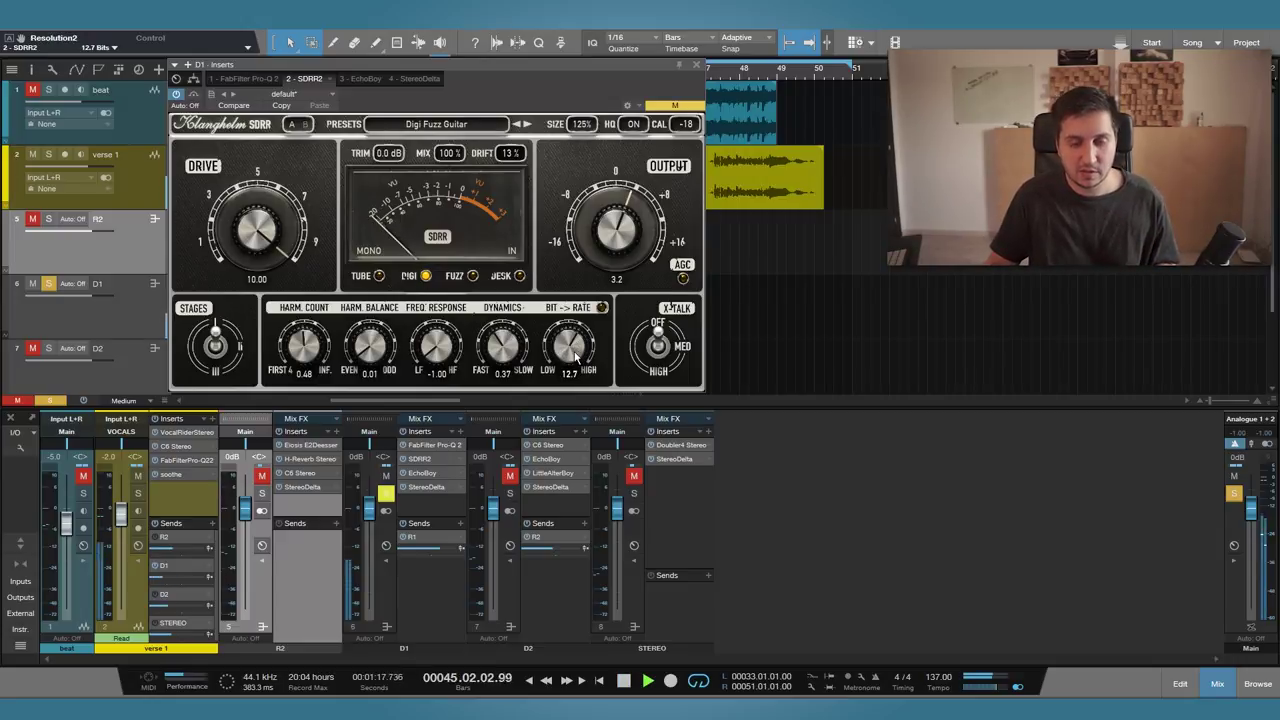
pyautogui.scroll(-1, 575, 357)
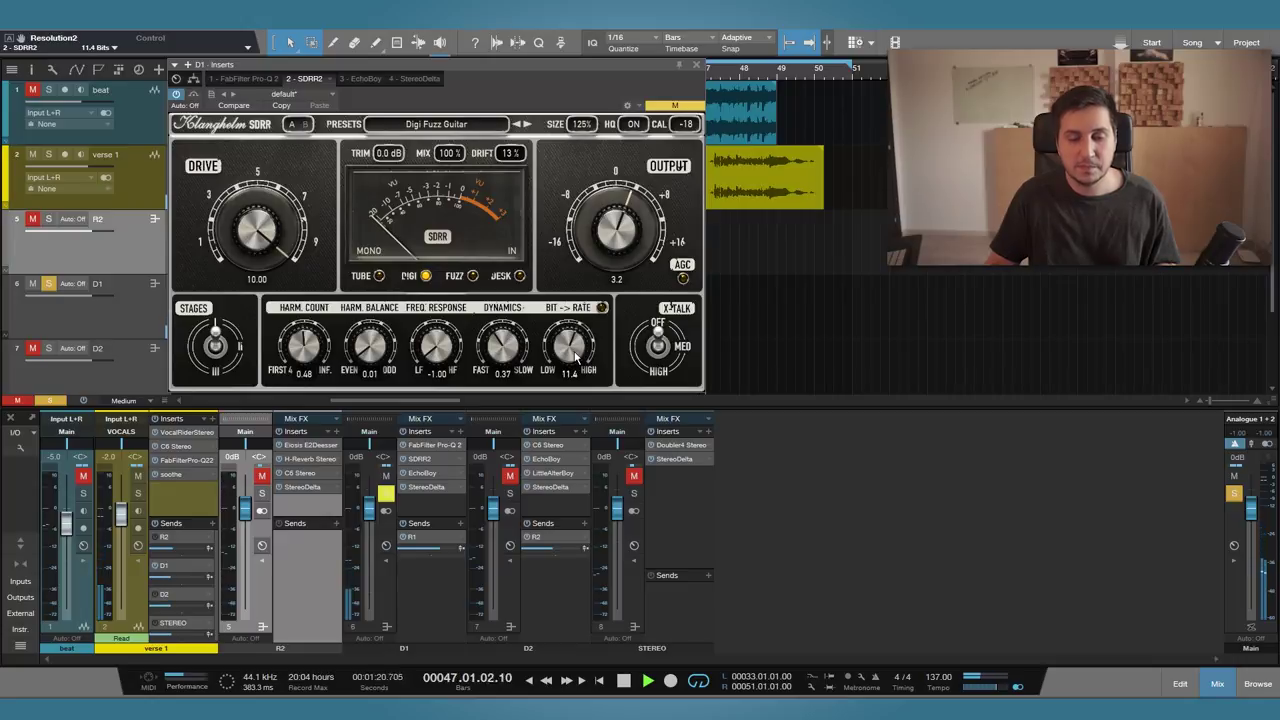
pyautogui.press('space')
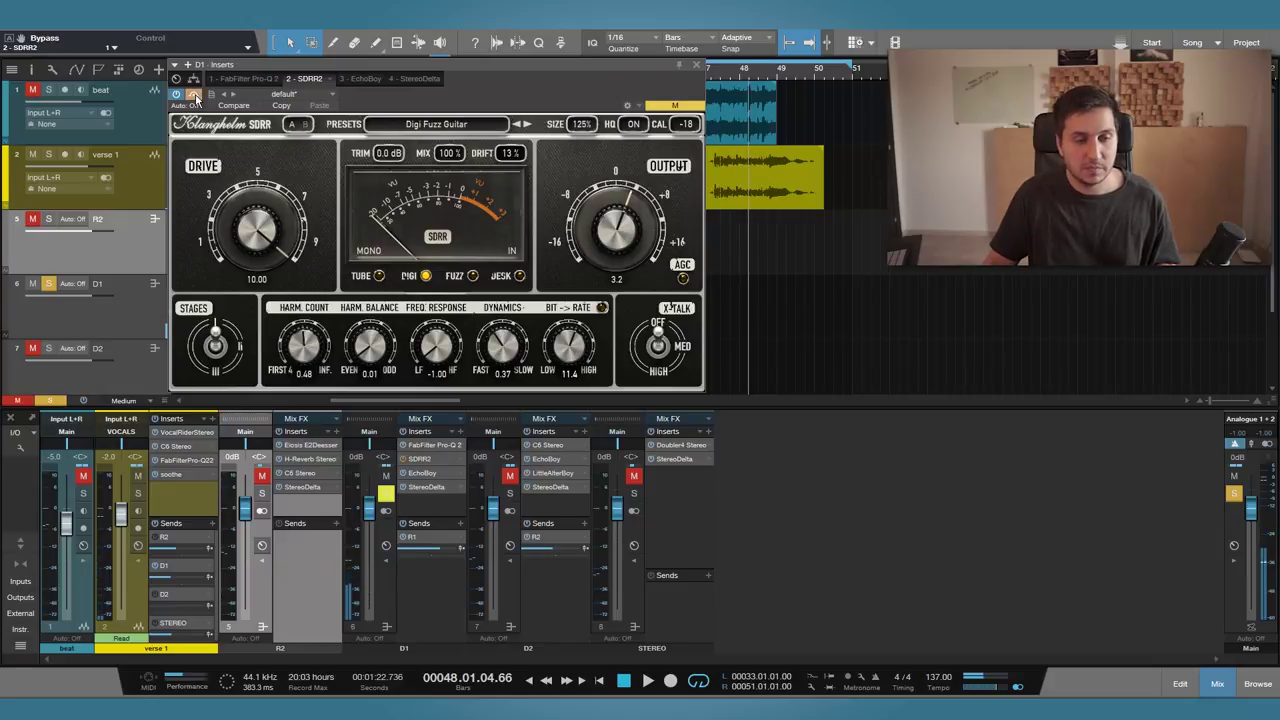
# Step: Open the Seventh Heaven Professional reverb fed by D1's R1 send, view its settings and close it
pyautogui.click(419, 593)
pyautogui.doubleClick(426, 538)
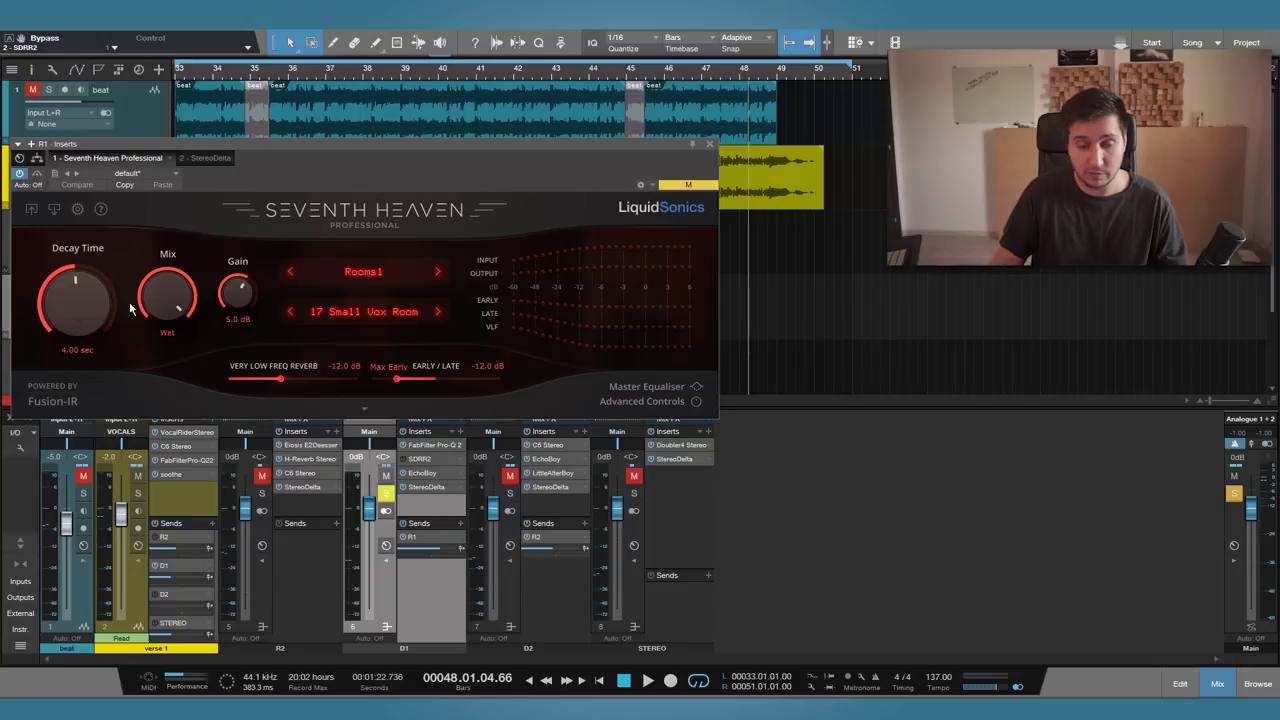
pyautogui.press('Escape')
# Step: Unsolo and mute the D1 channel, unmute and solo D2, and open D2's EchoBoy insert
pyautogui.click(386, 493)
pyautogui.click(386, 476)
pyautogui.click(511, 477)
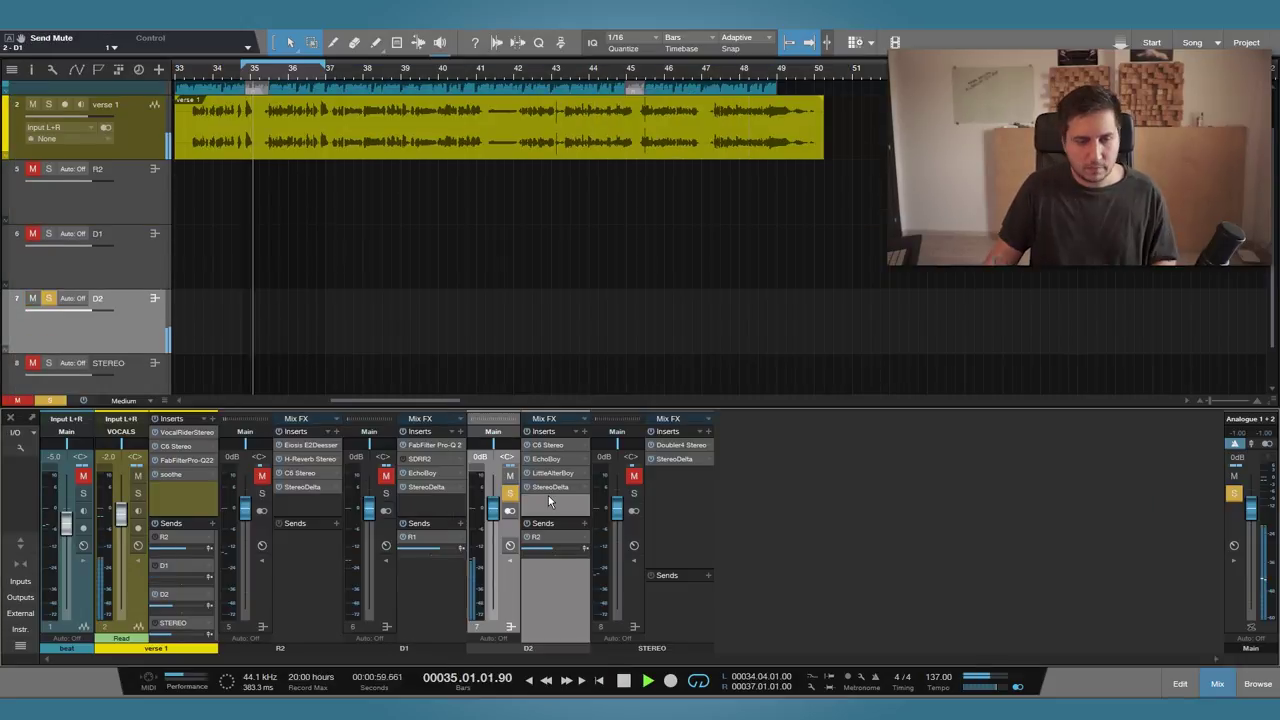
pyautogui.doubleClick(546, 458)
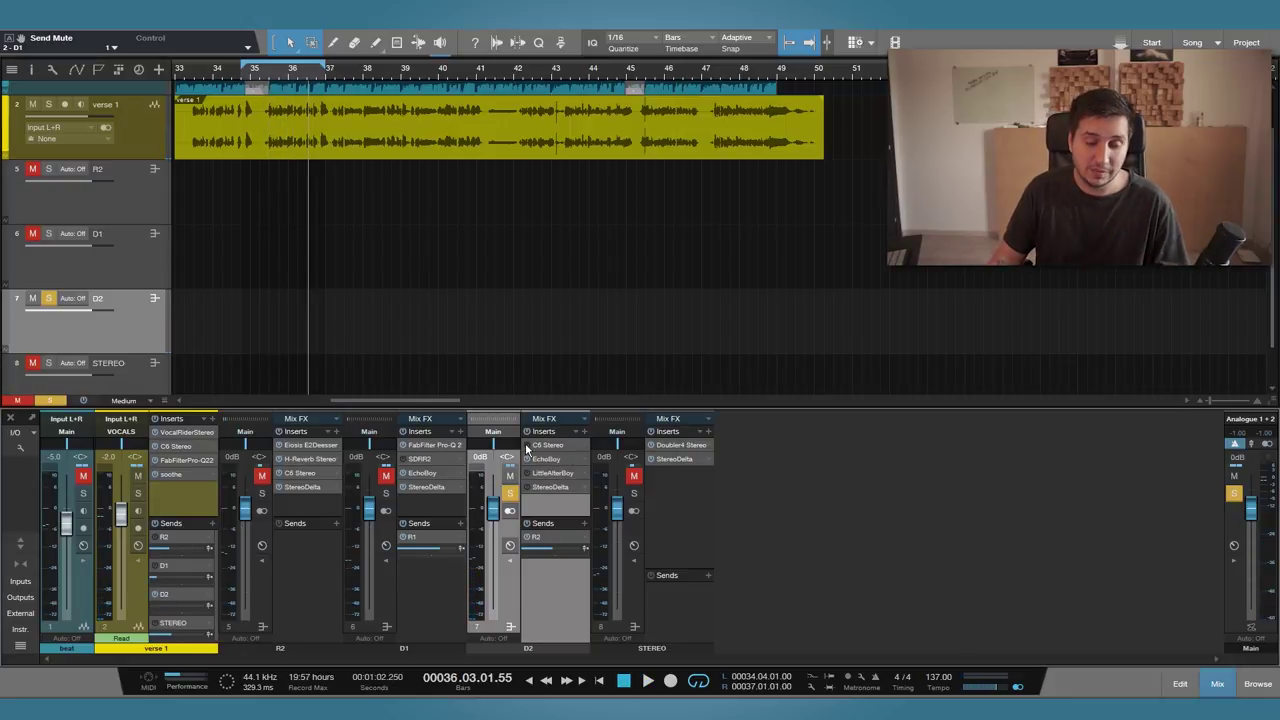
# Step: Examine the C6 Stereo insert on D2 during playback and open the LittleAlterBoy insert
pyautogui.click(548, 445)
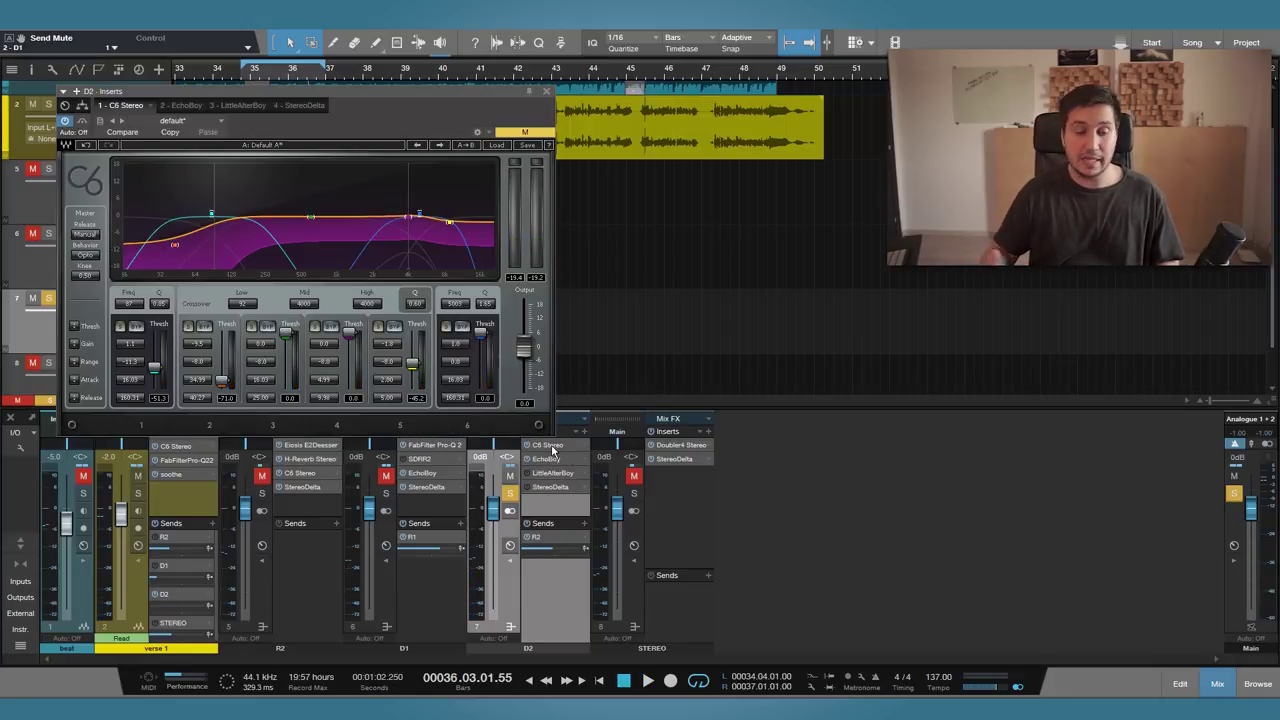
pyautogui.press('space')
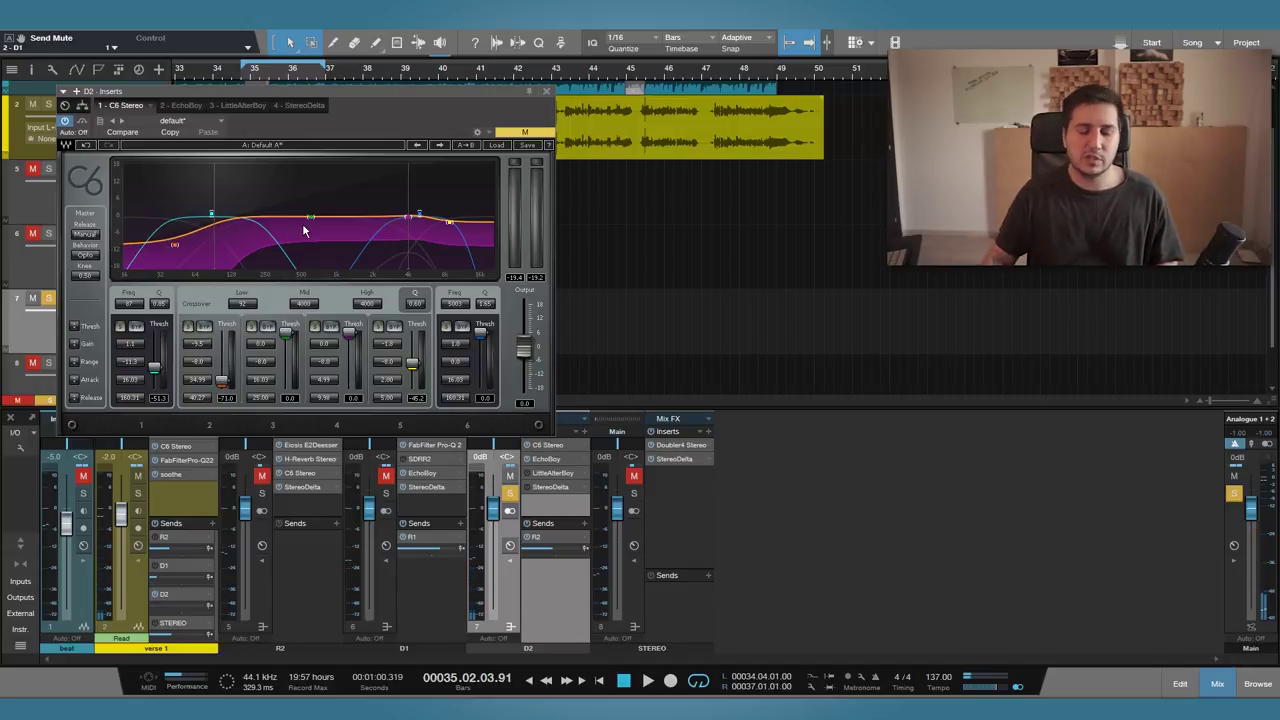
pyautogui.click(238, 105)
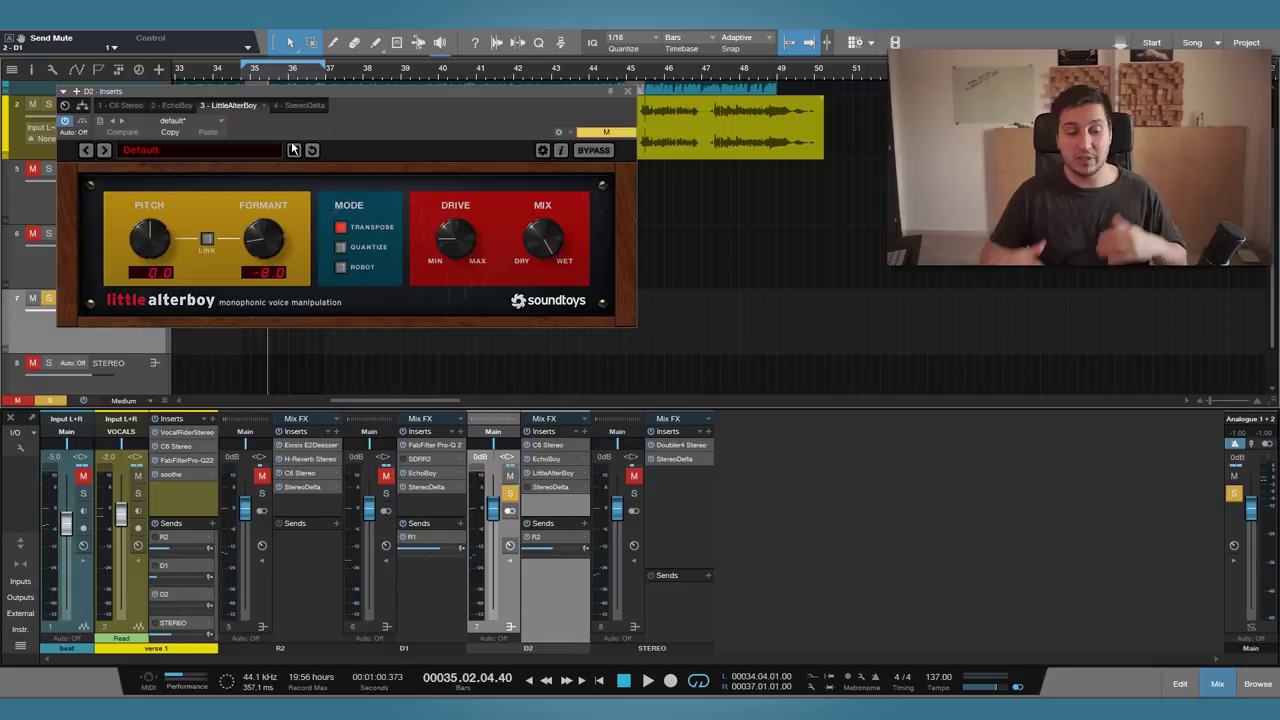
# Step: Move the LittleAlterBoy window clear of the verse track and listen to D2 together with the vocal
pyautogui.moveTo(326, 93); pyautogui.dragTo(303, 164)
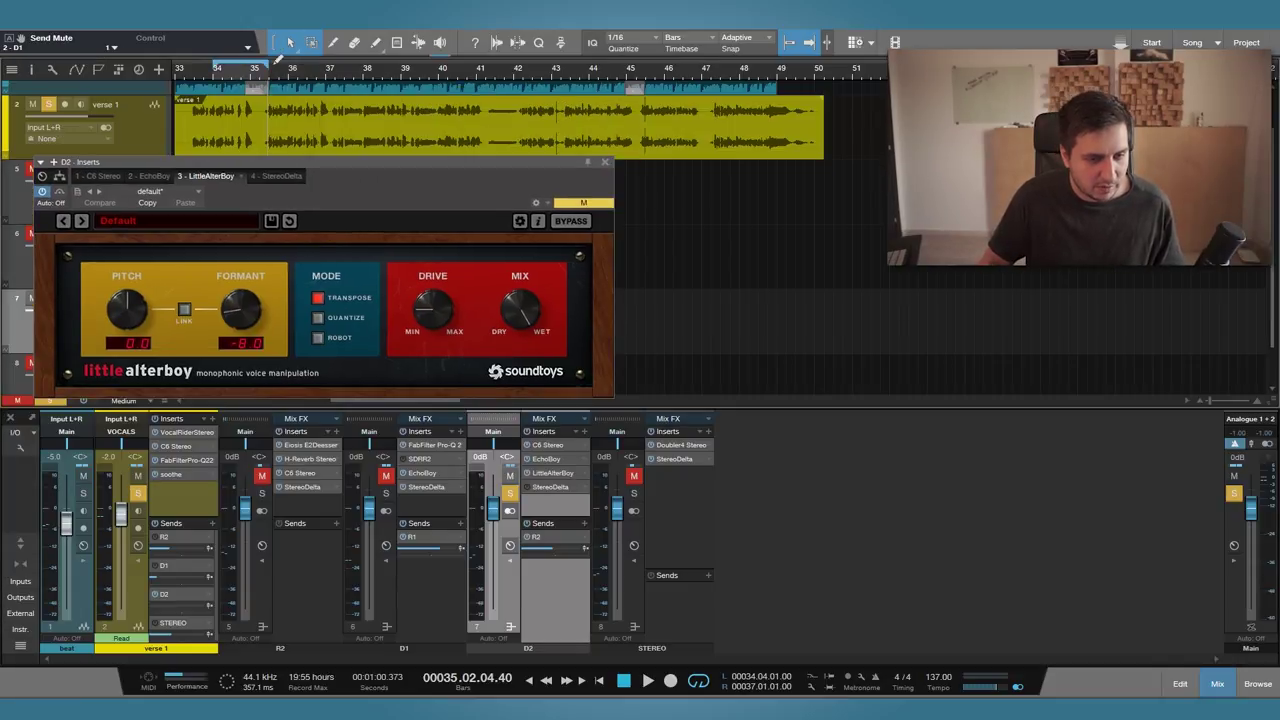
pyautogui.press('space')
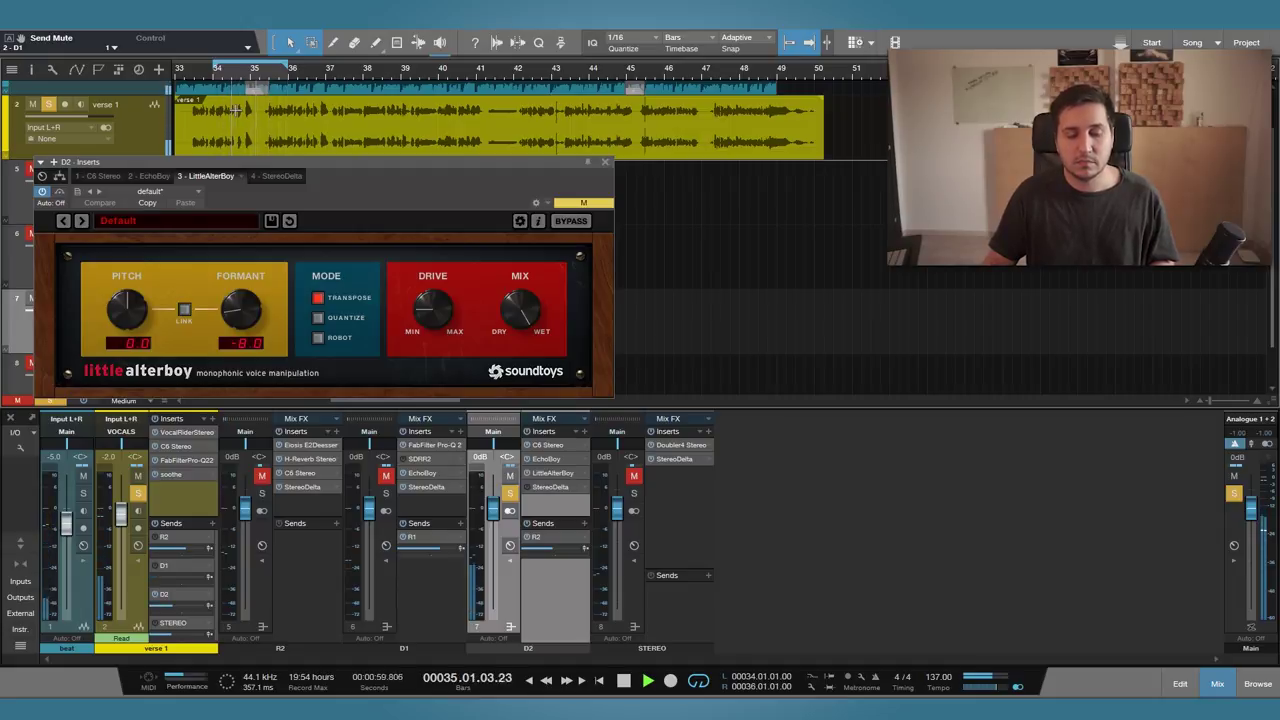
pyautogui.press('space')
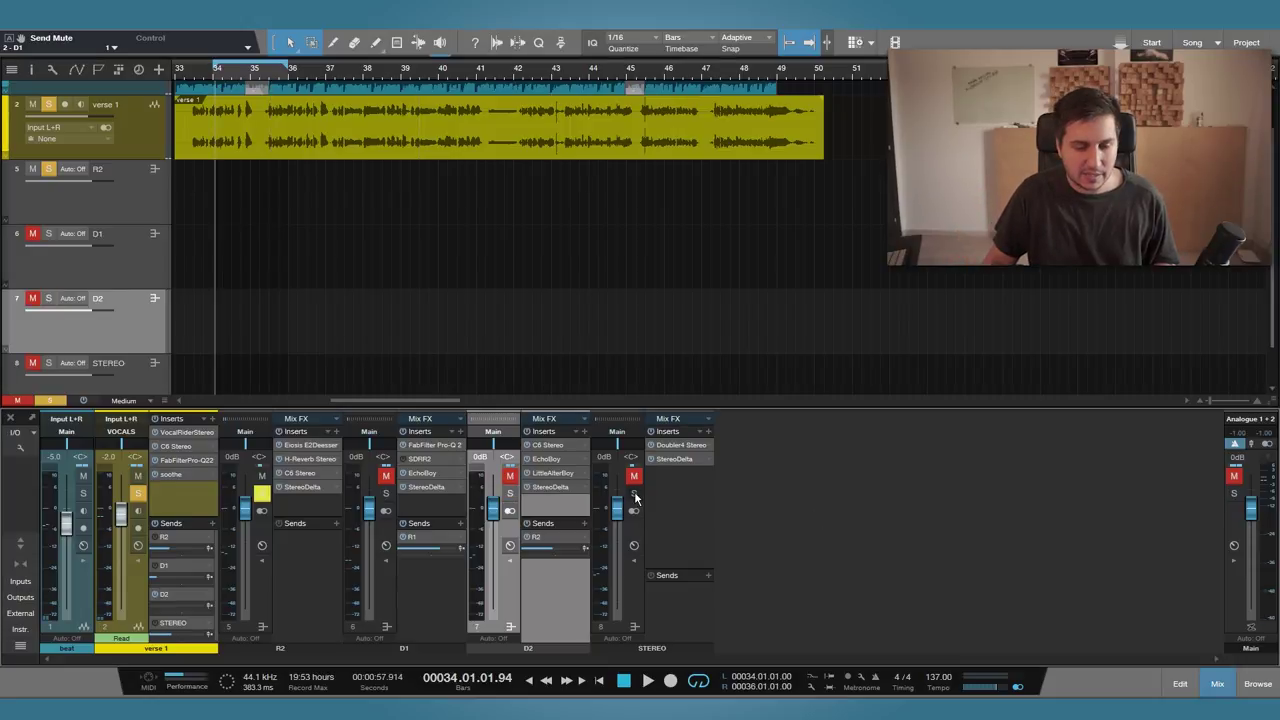
# Step: Solo the STEREO channel and open its Doubler4 Stereo and StereoDelta inserts
pyautogui.click(634, 493)
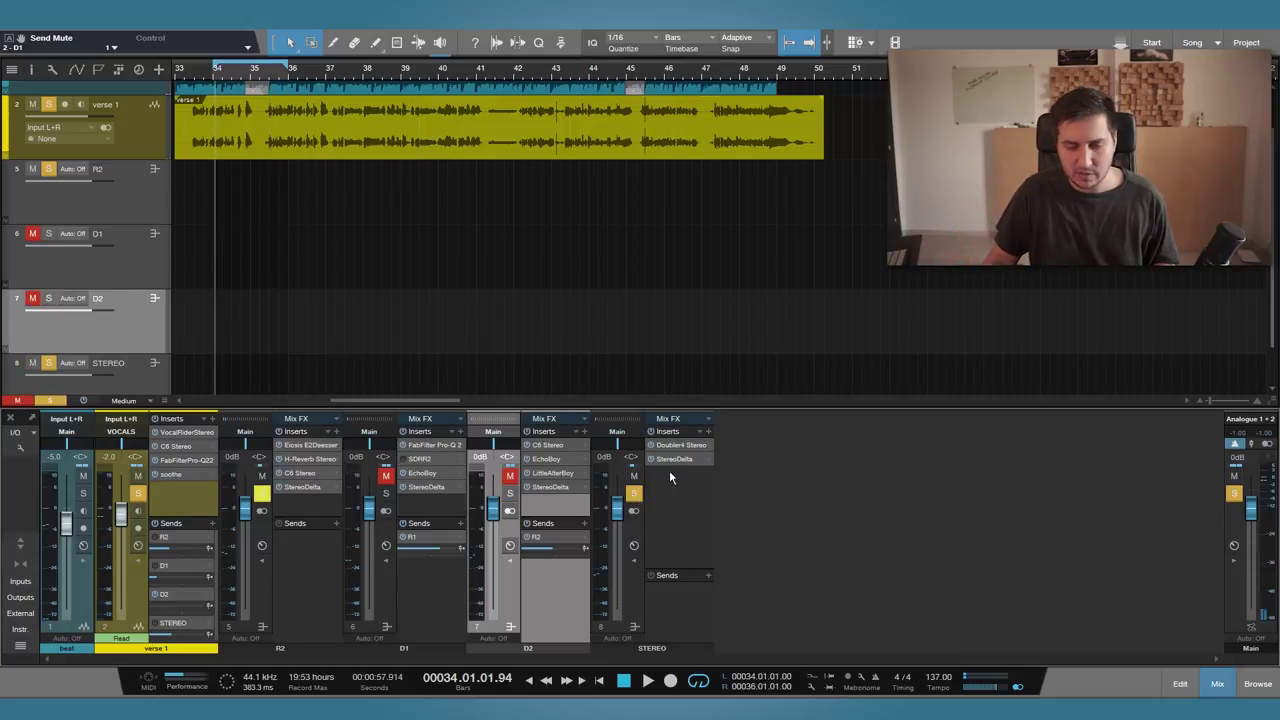
pyautogui.click(681, 447)
pyautogui.doubleClick(682, 446)
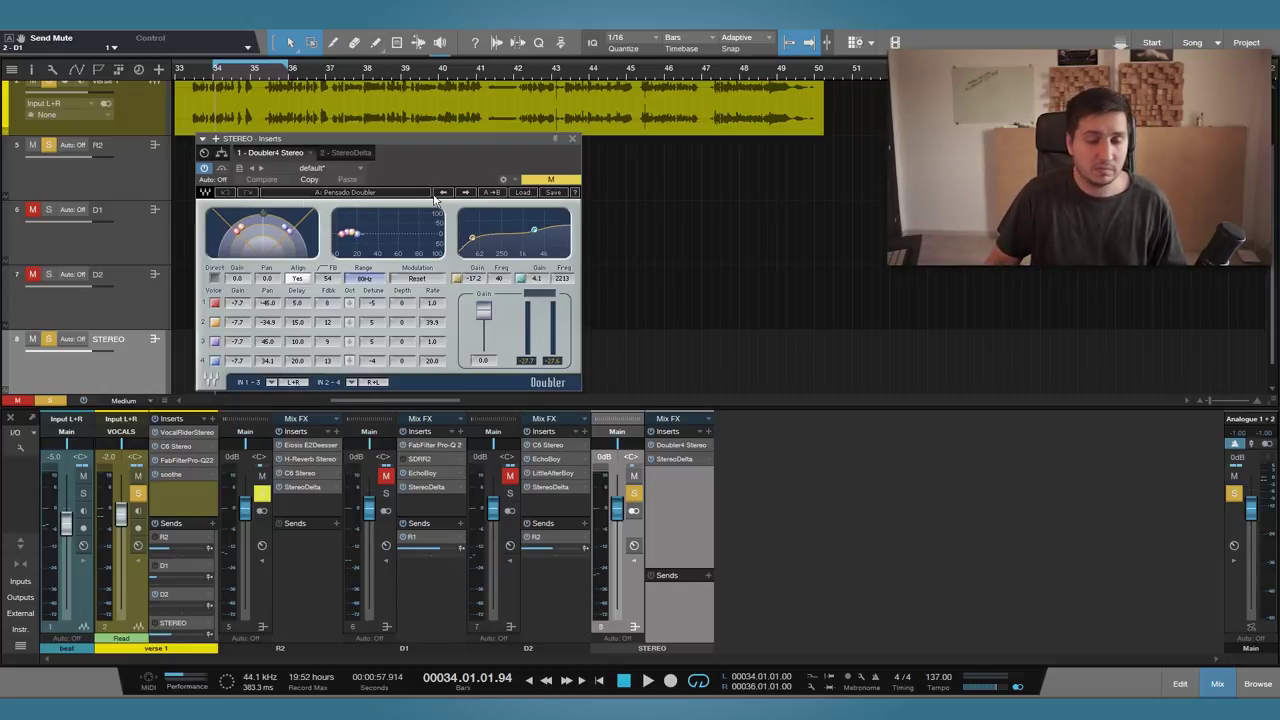
pyautogui.click(372, 154)
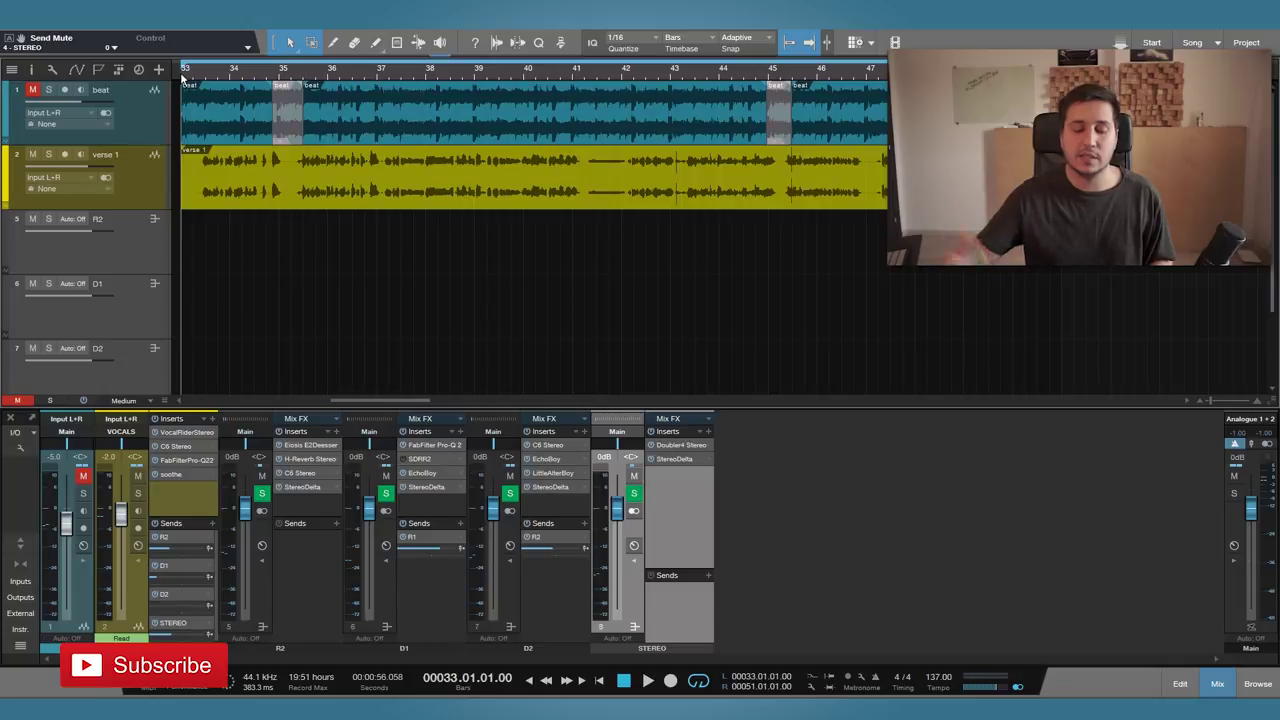
# Step: Compare the verse from bar 33 with the vocal's effect sends active and muted
pyautogui.press('space')
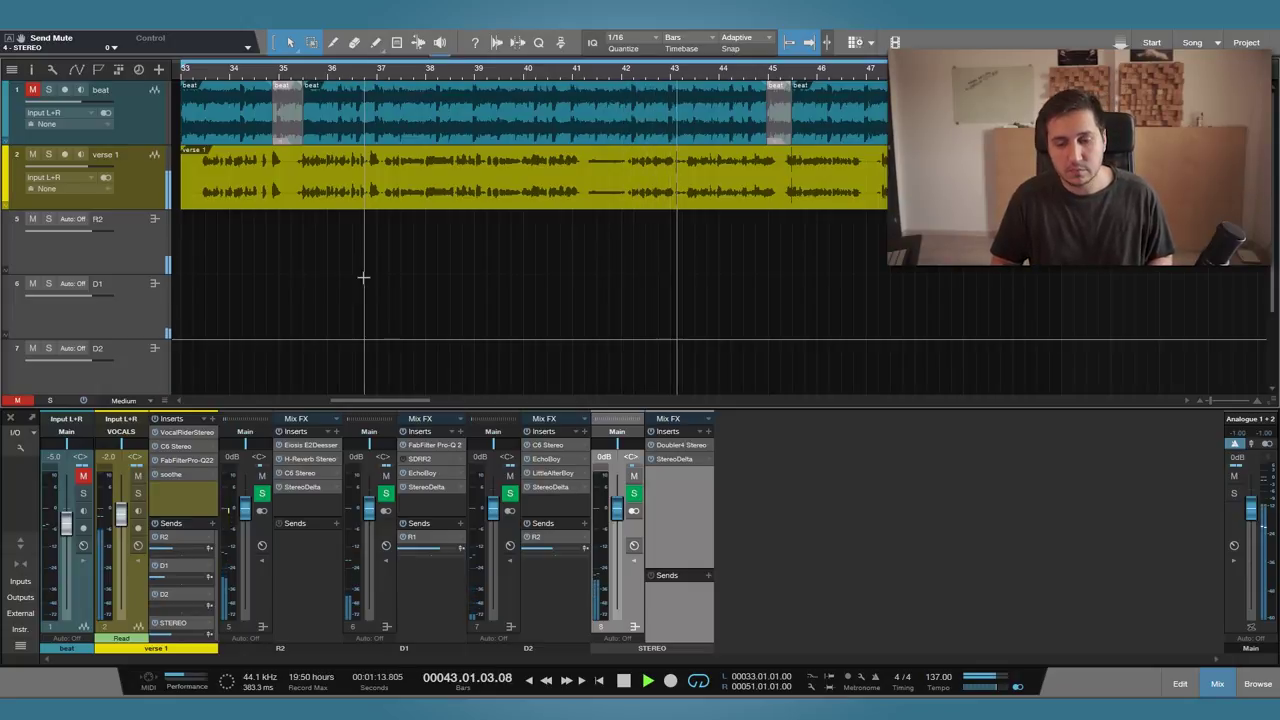
pyautogui.press('space')
pyautogui.press('space')
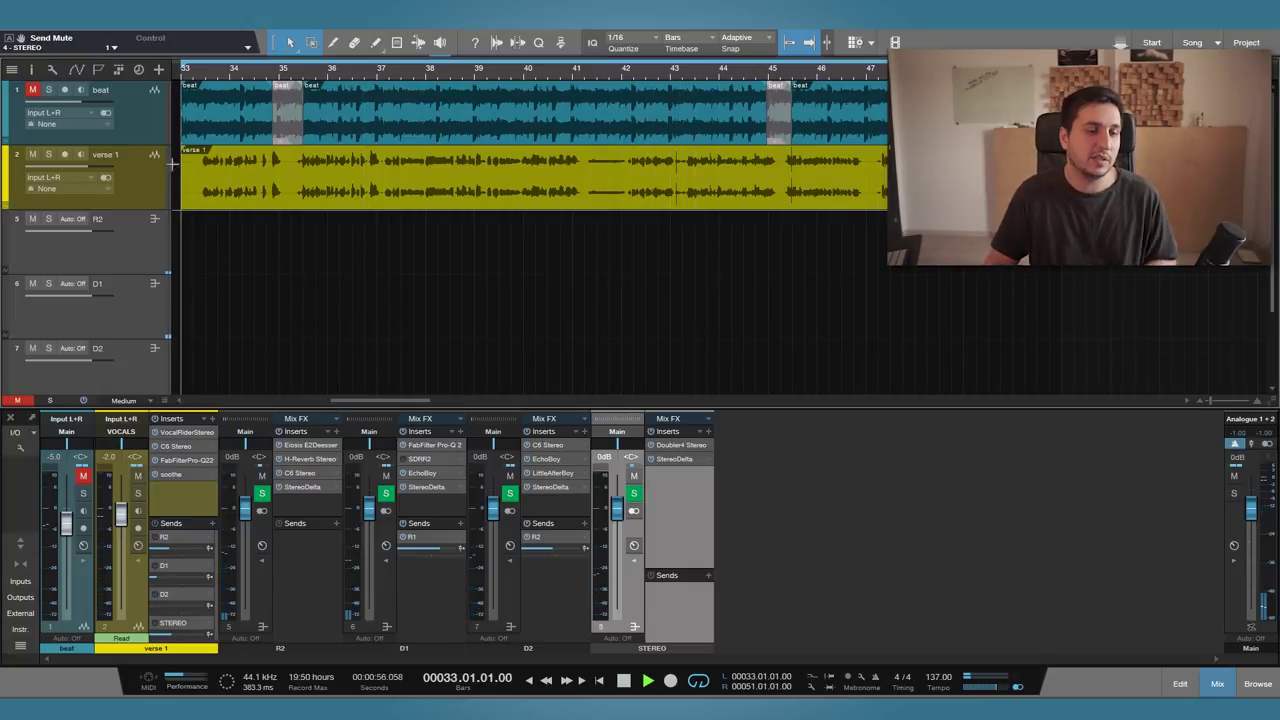
pyautogui.press('space')
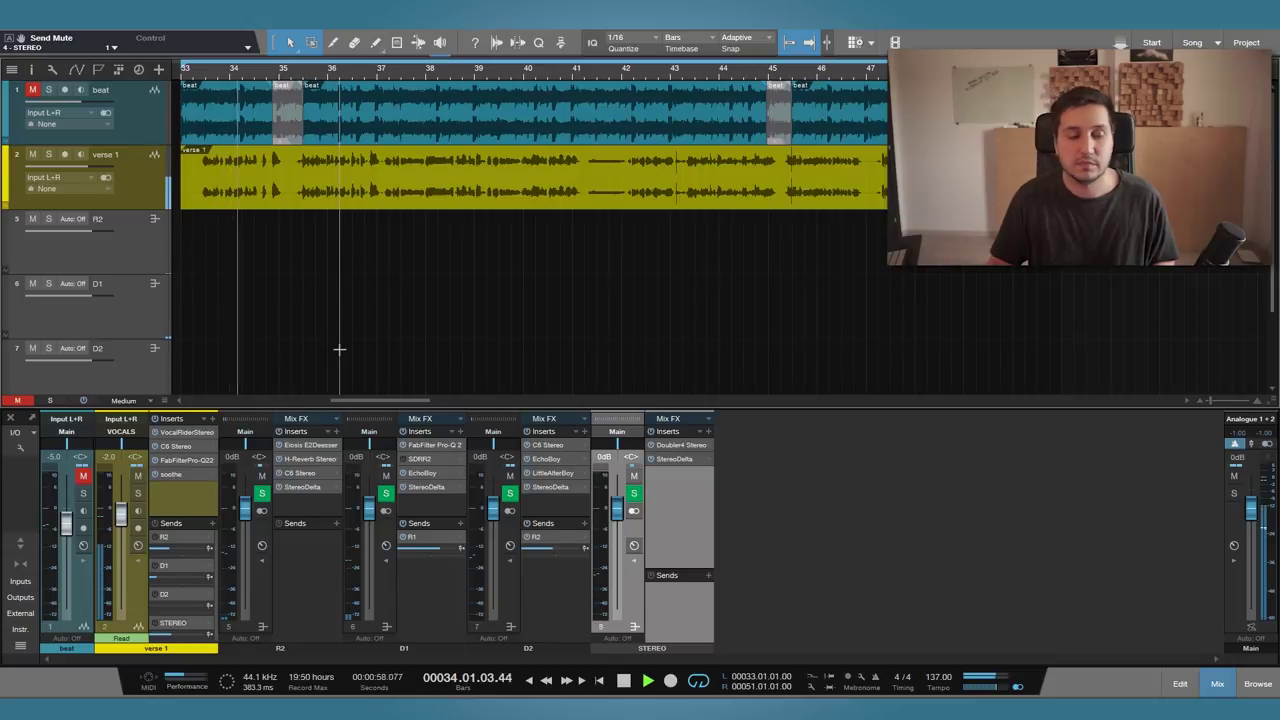
pyautogui.press('space')
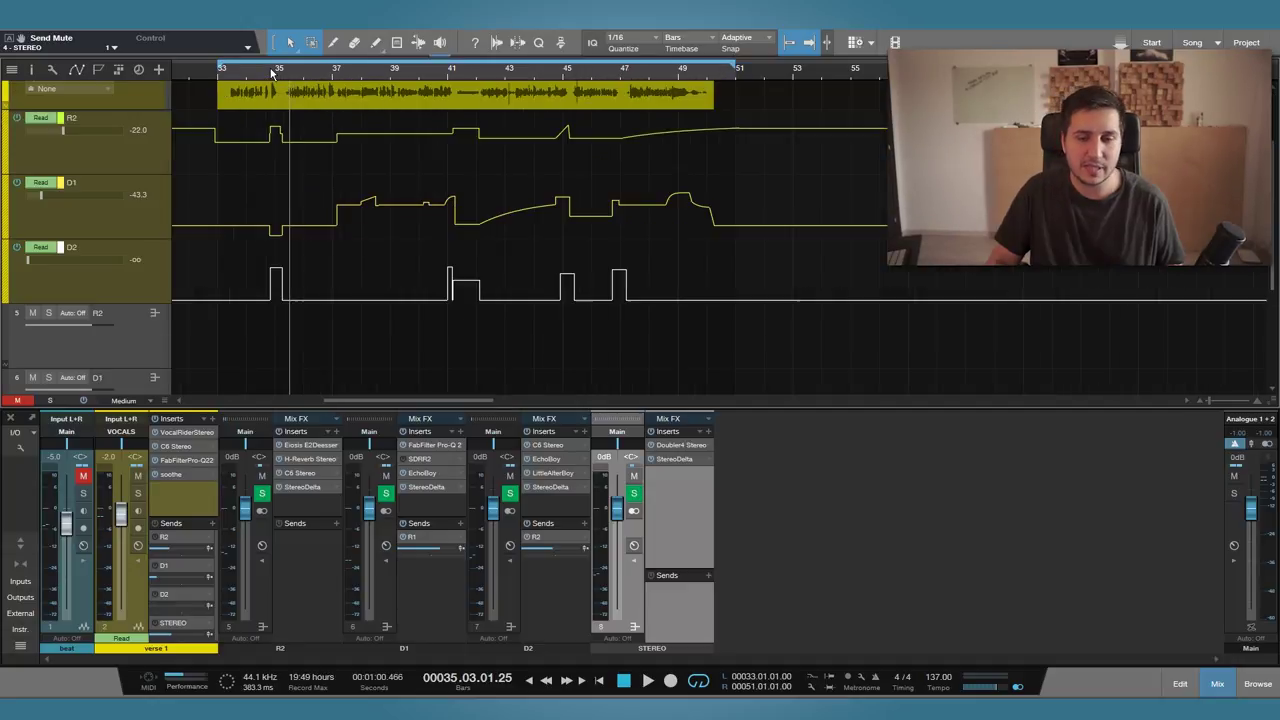
# Step: Listen to the verse through to its end while examining the R2, D1 and D2 send automation
pyautogui.press('space')
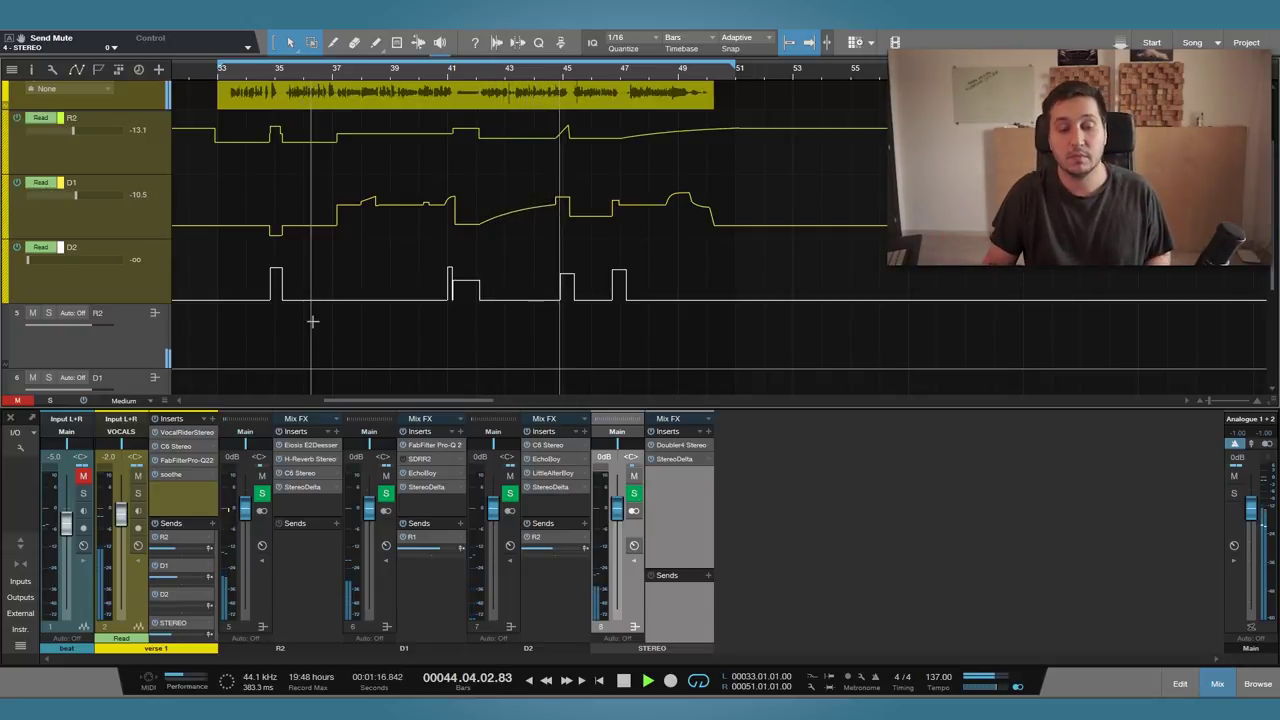
pyautogui.scroll(4, 312, 321)
pyautogui.scroll(-2, 312, 321)
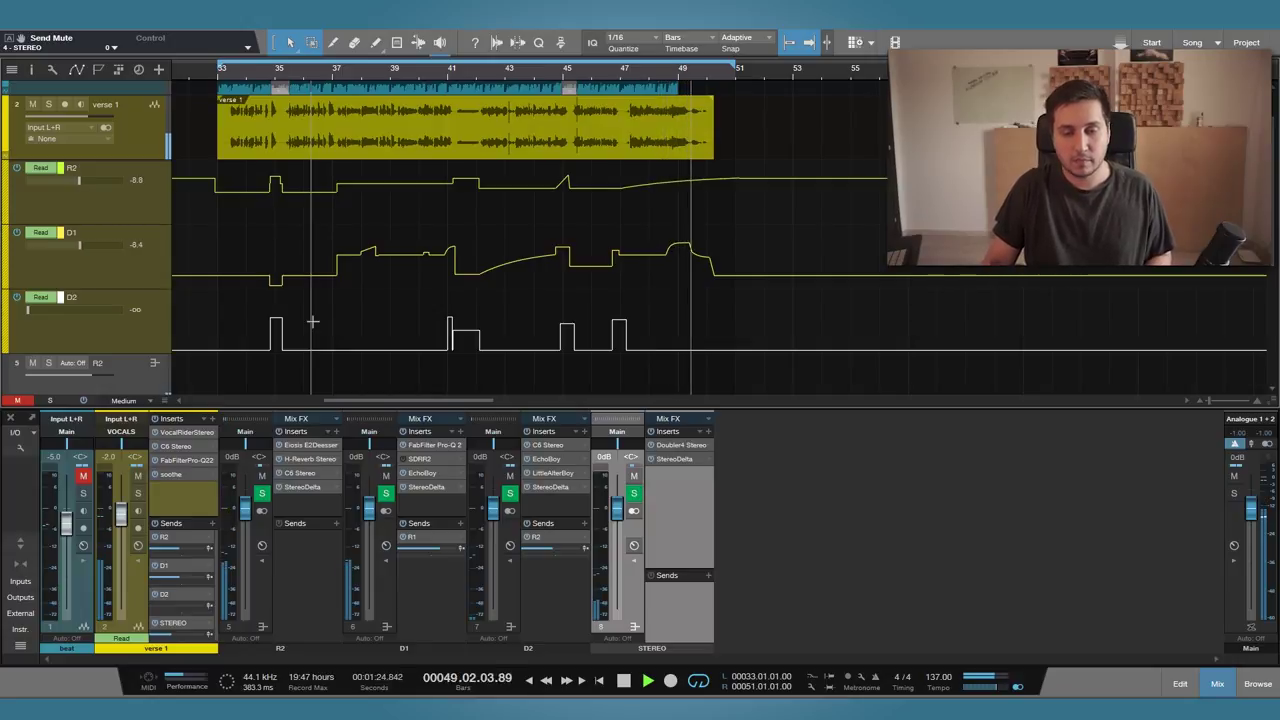
pyautogui.press('space')
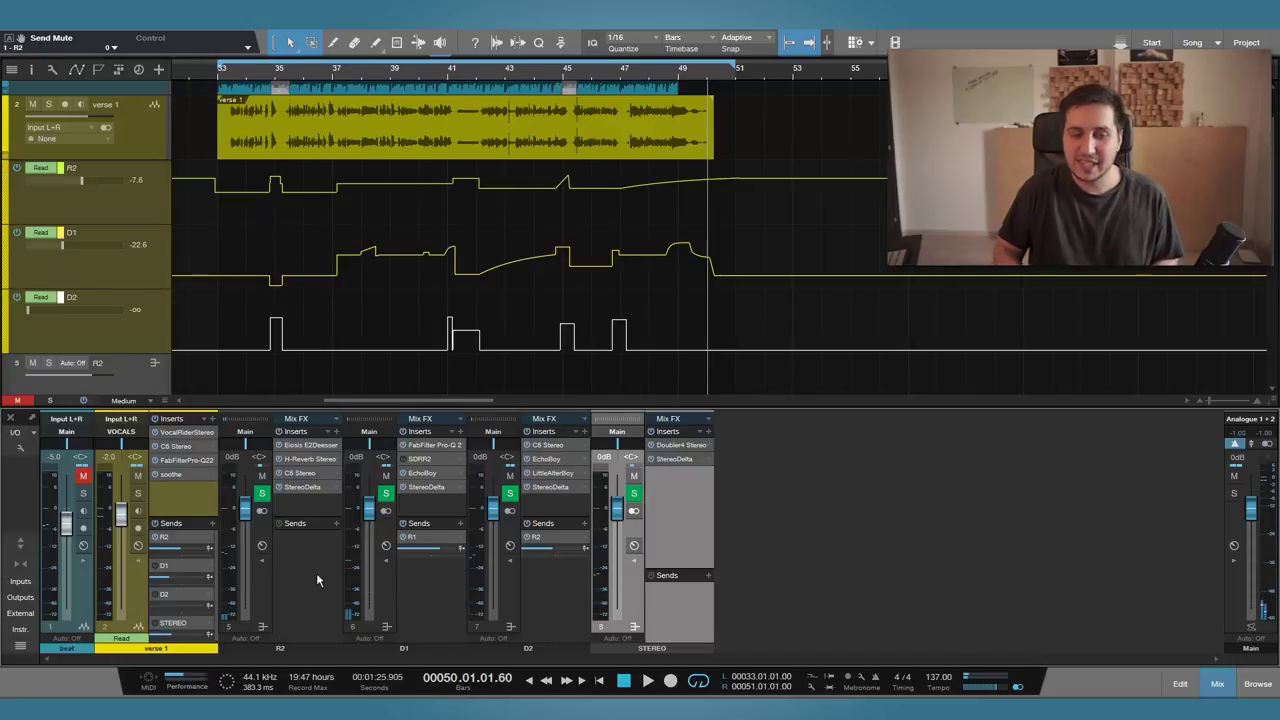
# Step: Replay the verse opening from bar 33 and examine the send automation at the first beat break
pyautogui.click(229, 80)
pyautogui.scroll(3, 229, 82)
pyautogui.click(225, 82)
pyautogui.press('space')
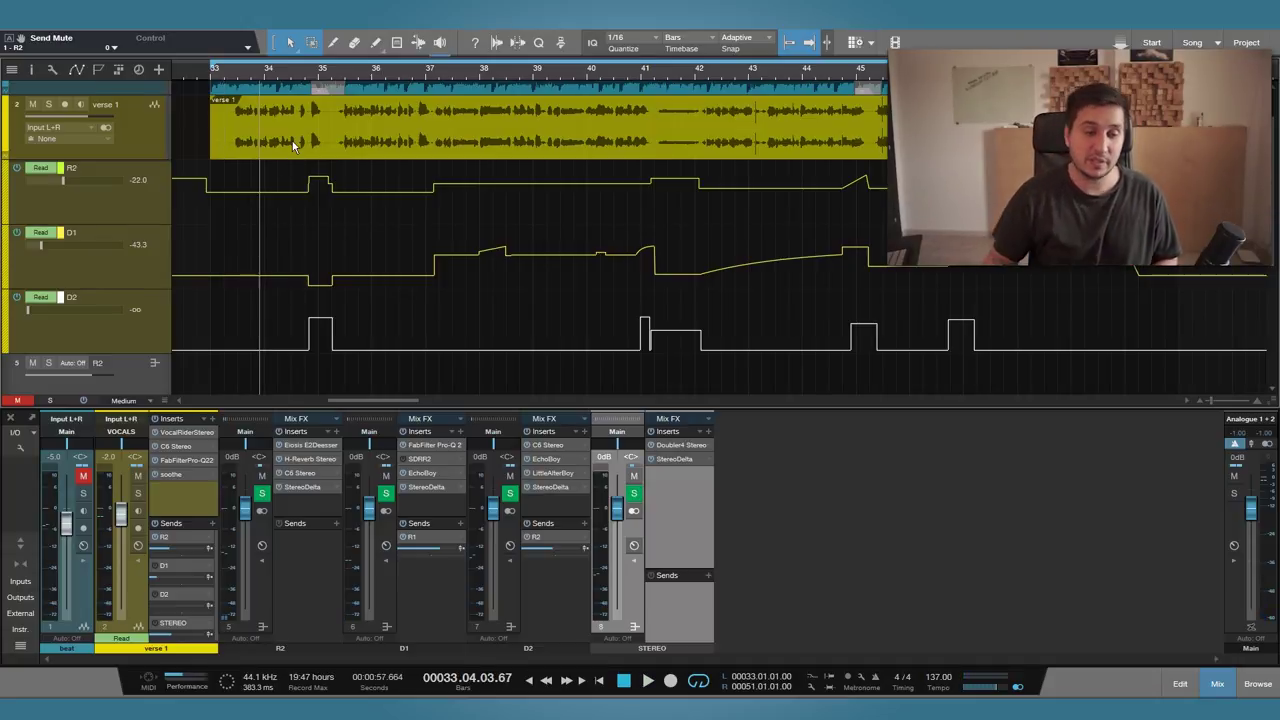
pyautogui.scroll(1, 293, 146)
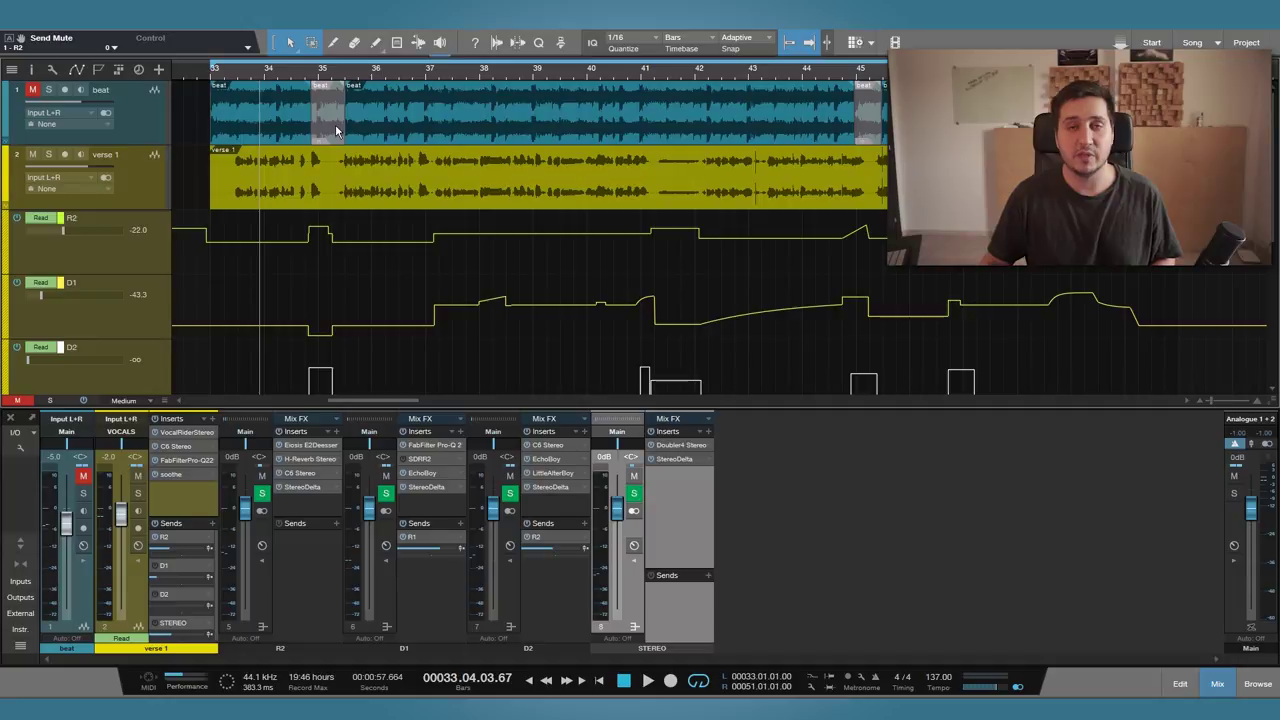
pyautogui.press('space')
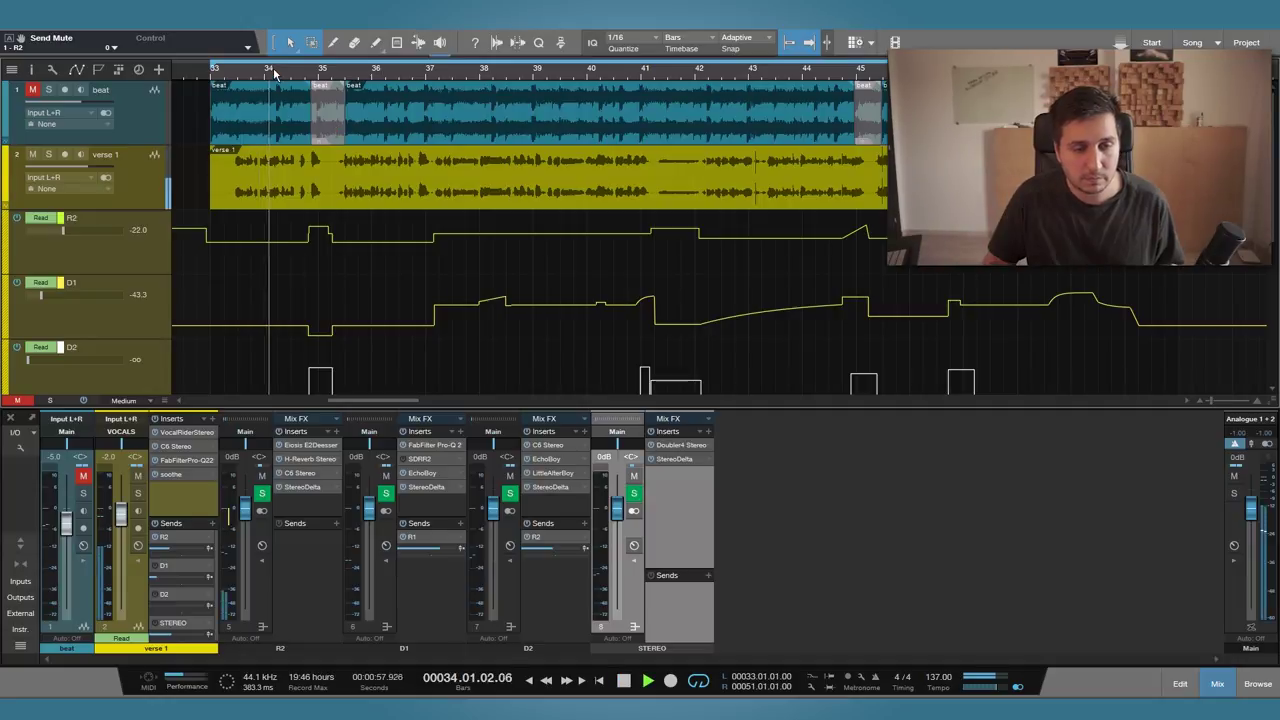
pyautogui.scroll(2, 273, 67)
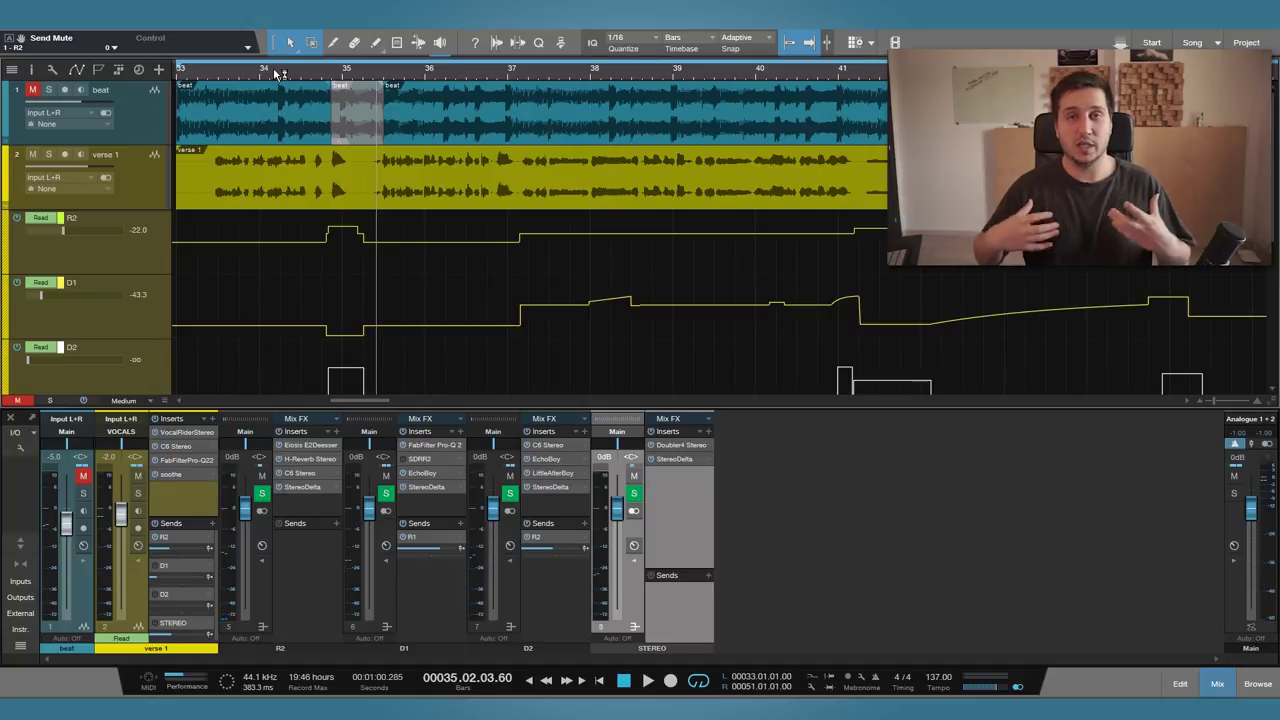
# Step: Listen on from bar 34 to the D2 send automation at bar 41, fitting the whole verse in view
pyautogui.click(264, 70)
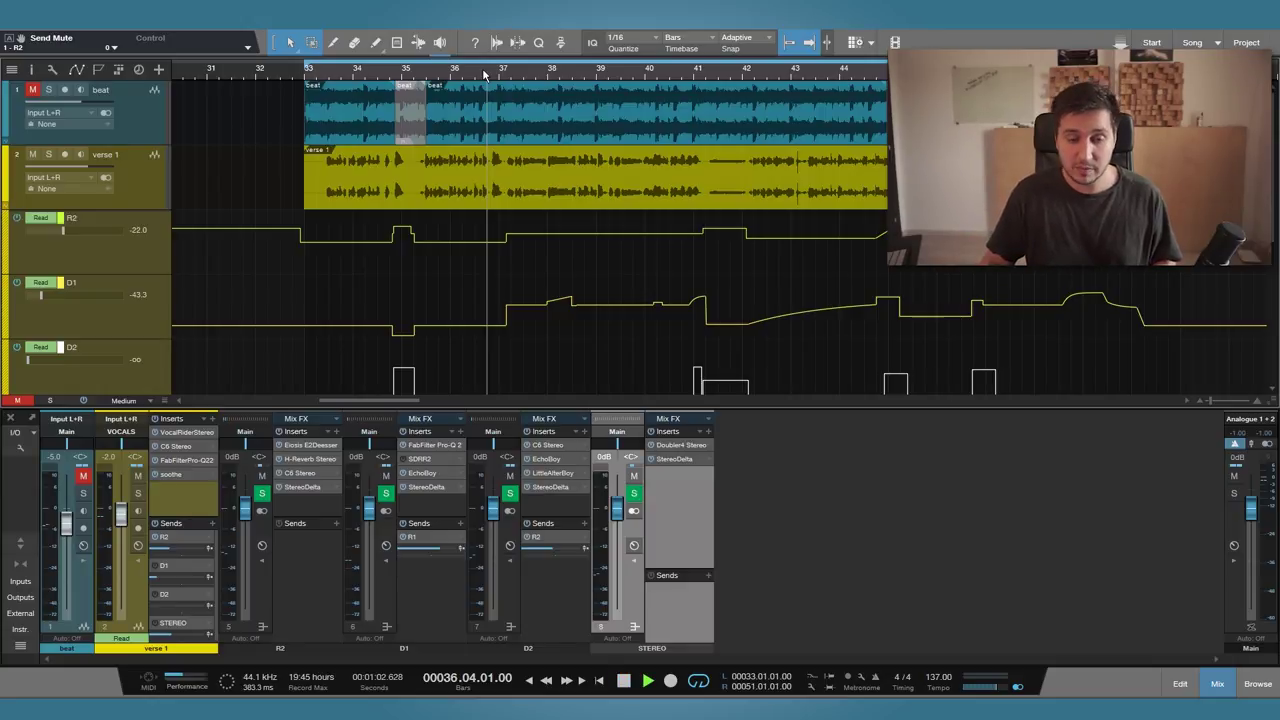
pyautogui.scroll(-2, 485, 72)
pyautogui.scroll(1, 485, 72)
pyautogui.scroll(-2, 485, 75)
pyautogui.scroll(2, 500, 76)
pyautogui.scroll(-1, 524, 78)
pyautogui.moveTo(524, 78); pyautogui.dragTo(397, 80)
pyautogui.scroll(2, 454, 78)
pyautogui.scroll(-2, 456, 78)
pyautogui.press('space')
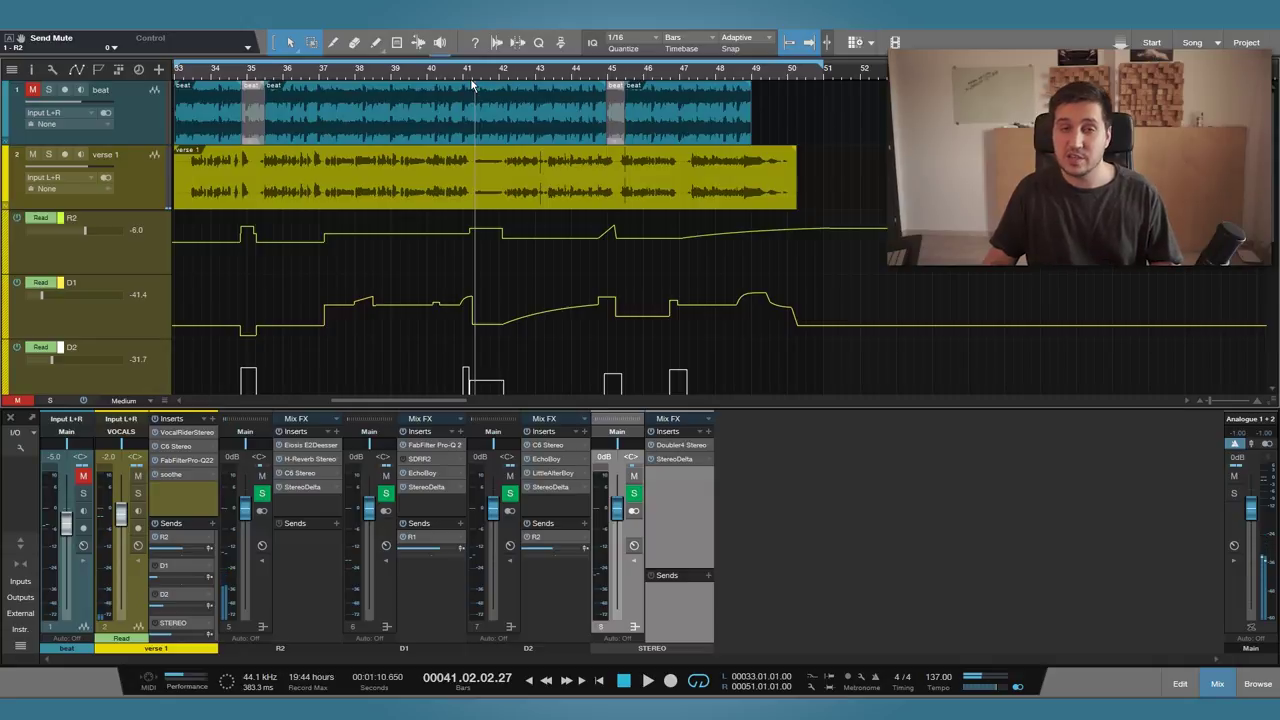
# Step: Listen to the send automation at the second beat break near bar 45 and from bar 47 to the verse's end
pyautogui.click(604, 78)
pyautogui.press('space')
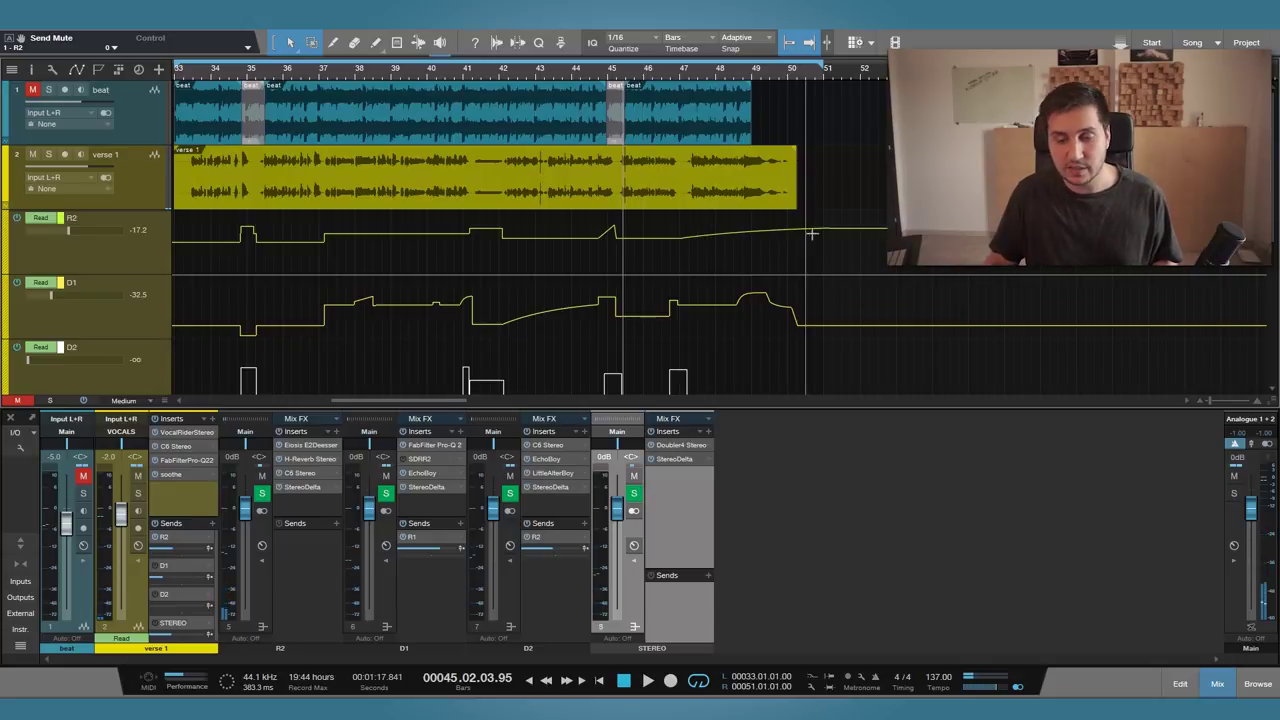
pyautogui.click(684, 73)
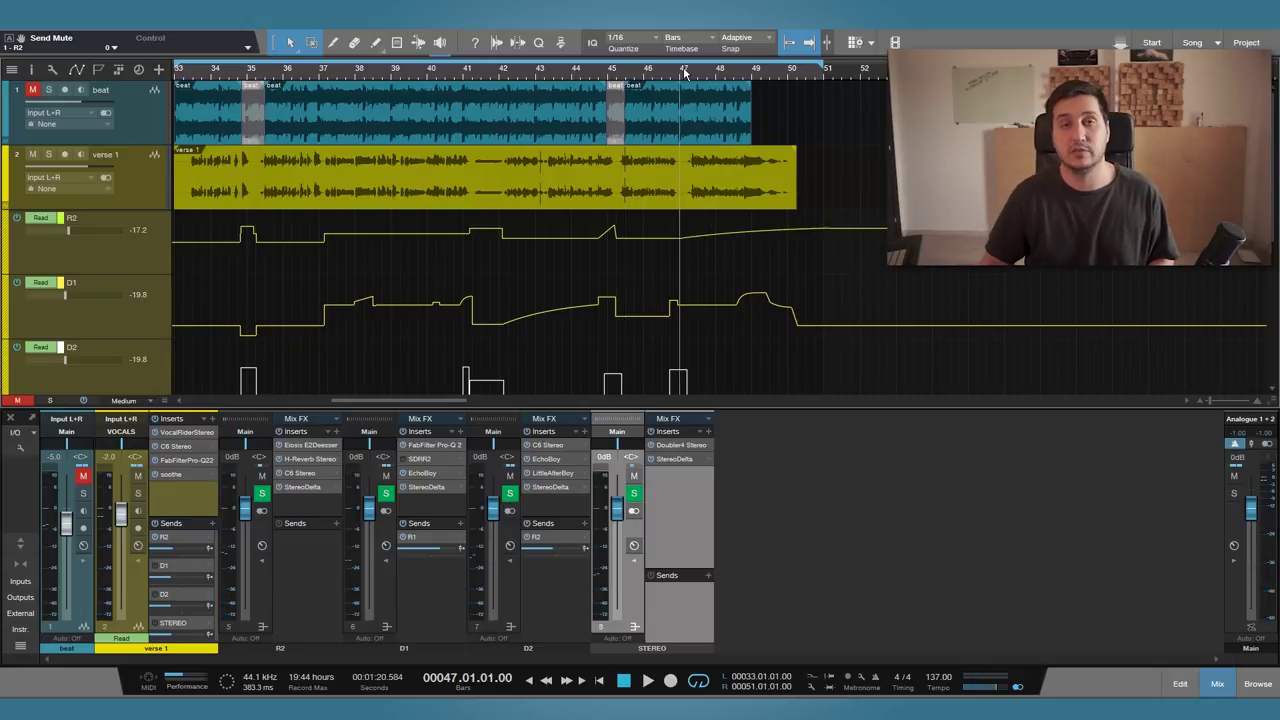
pyautogui.press('space')
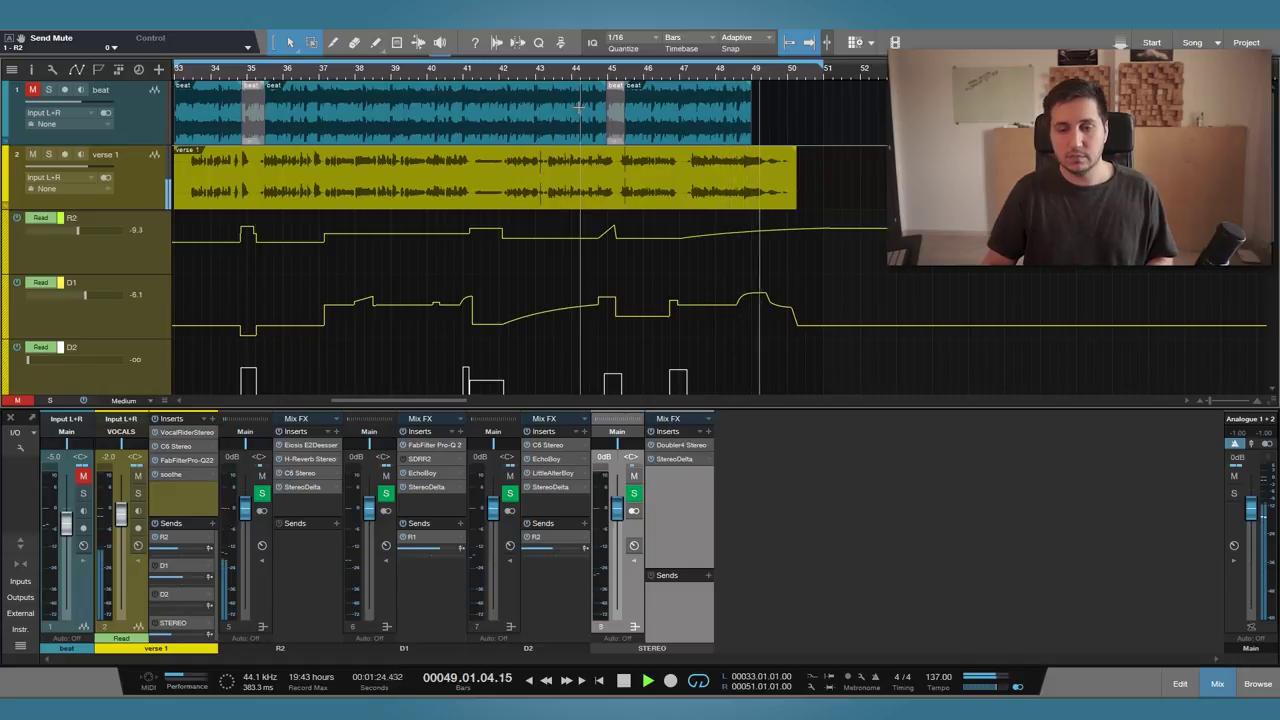
pyautogui.press('space')
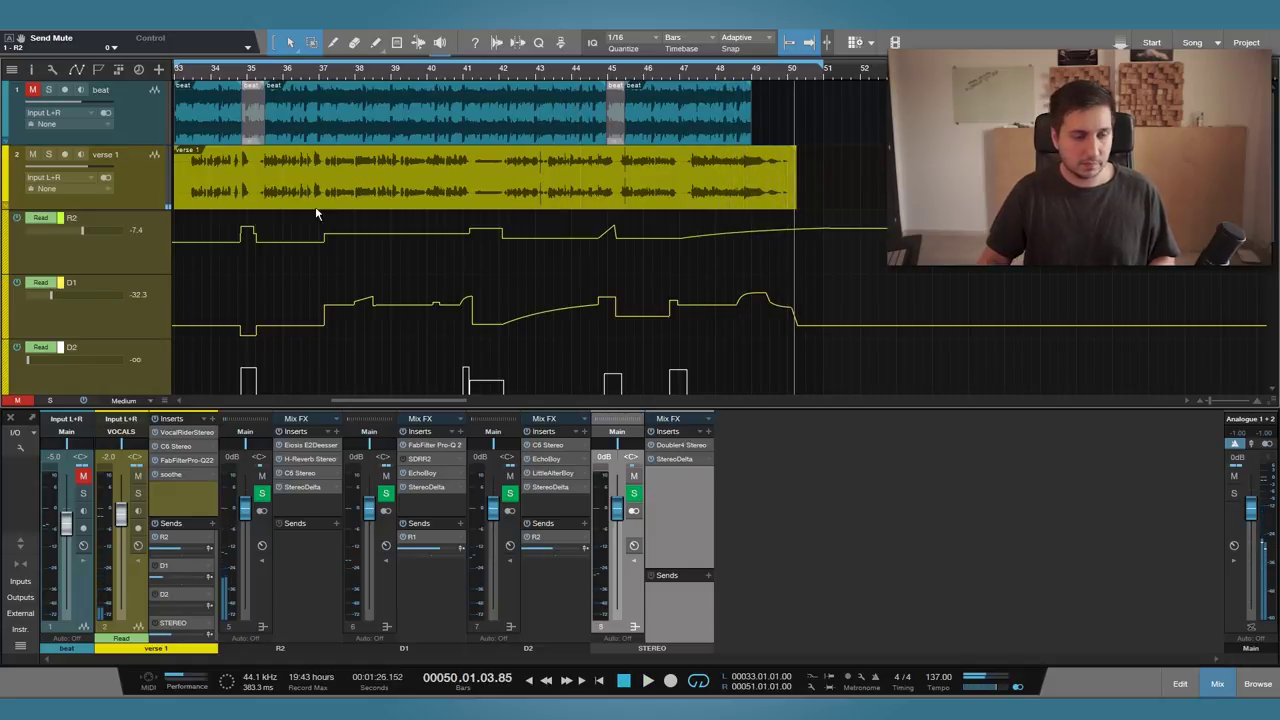
# Step: Play the verse from just before bar 35 with only the D1 delay send active
pyautogui.press('w')
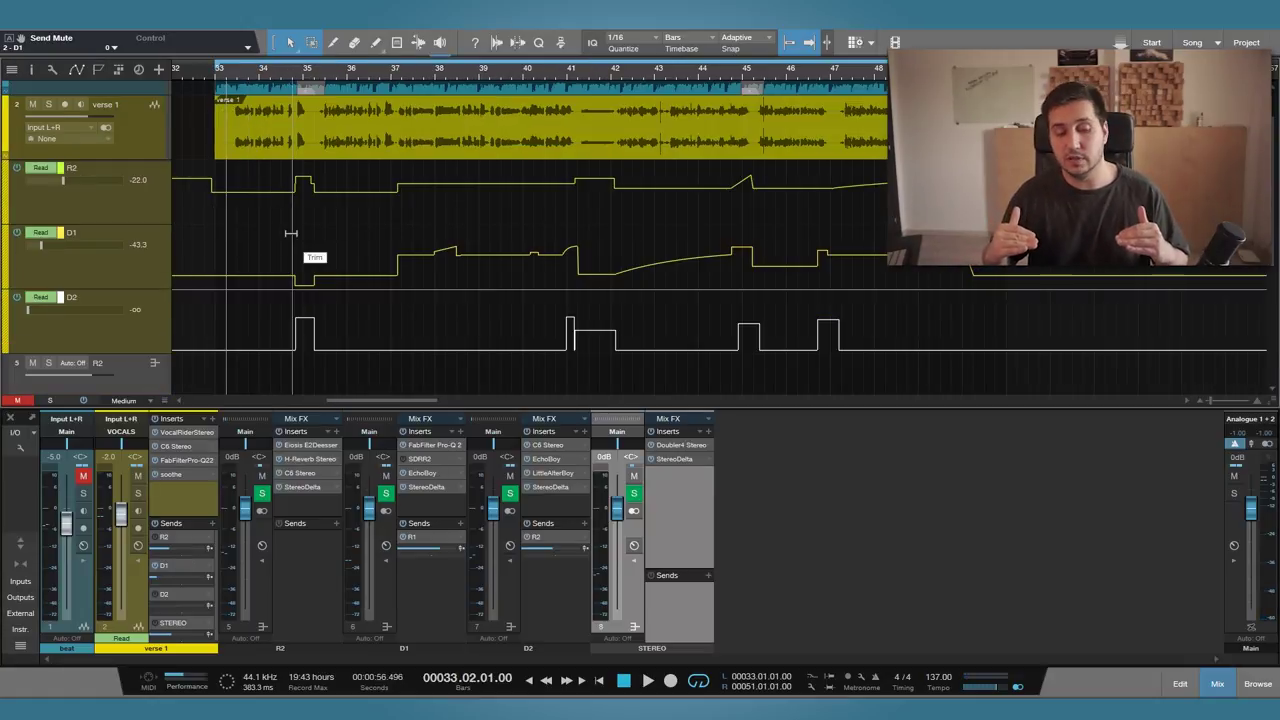
pyautogui.moveTo(288, 75); pyautogui.dragTo(303, 126)
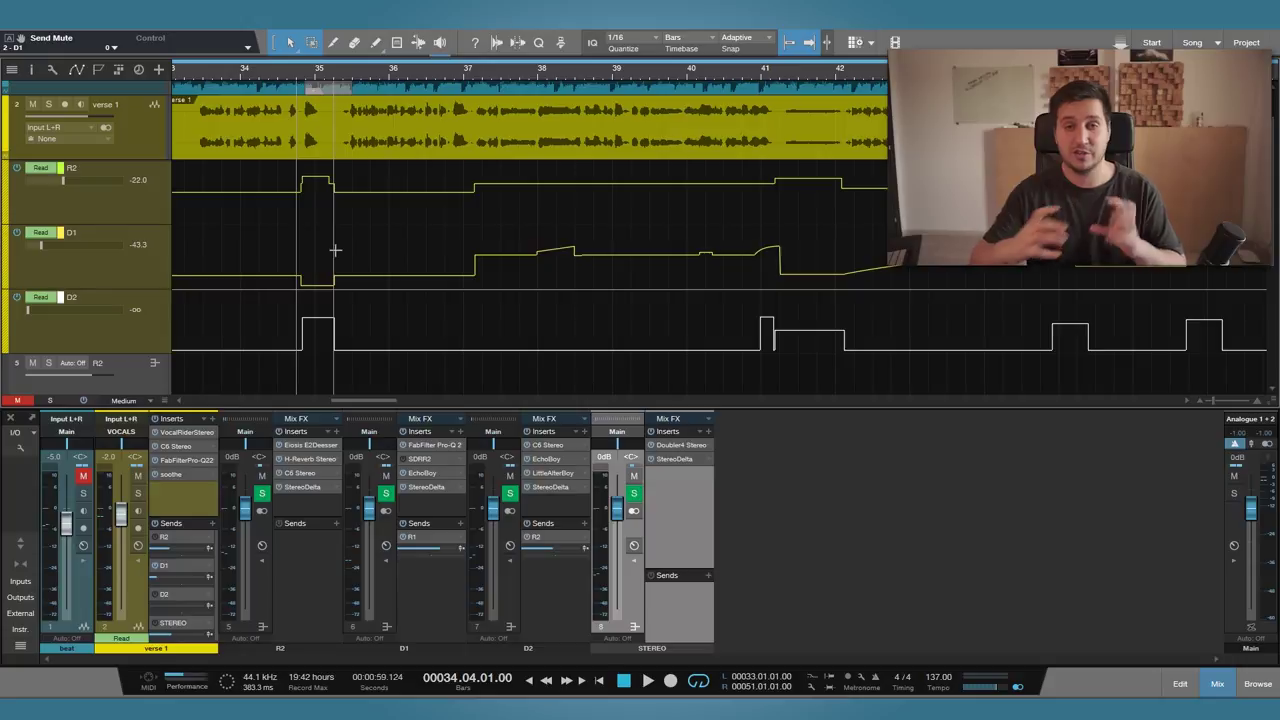
pyautogui.press('space')
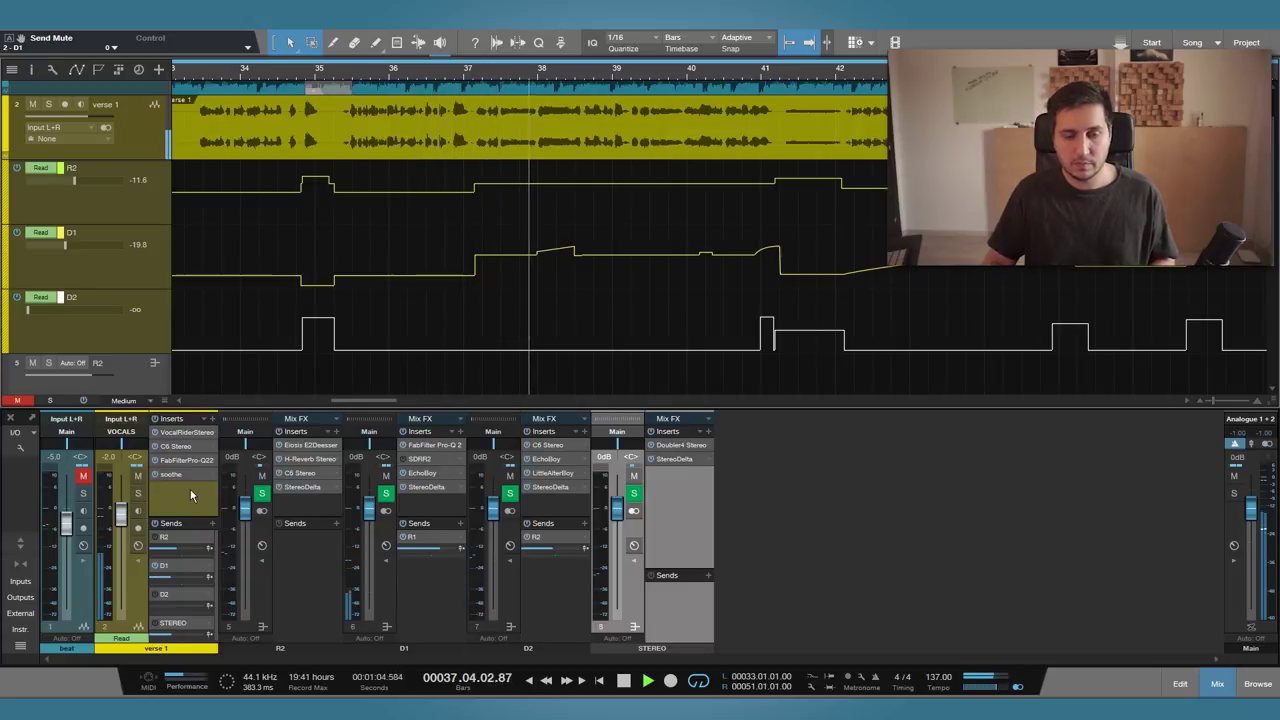
pyautogui.press('space')
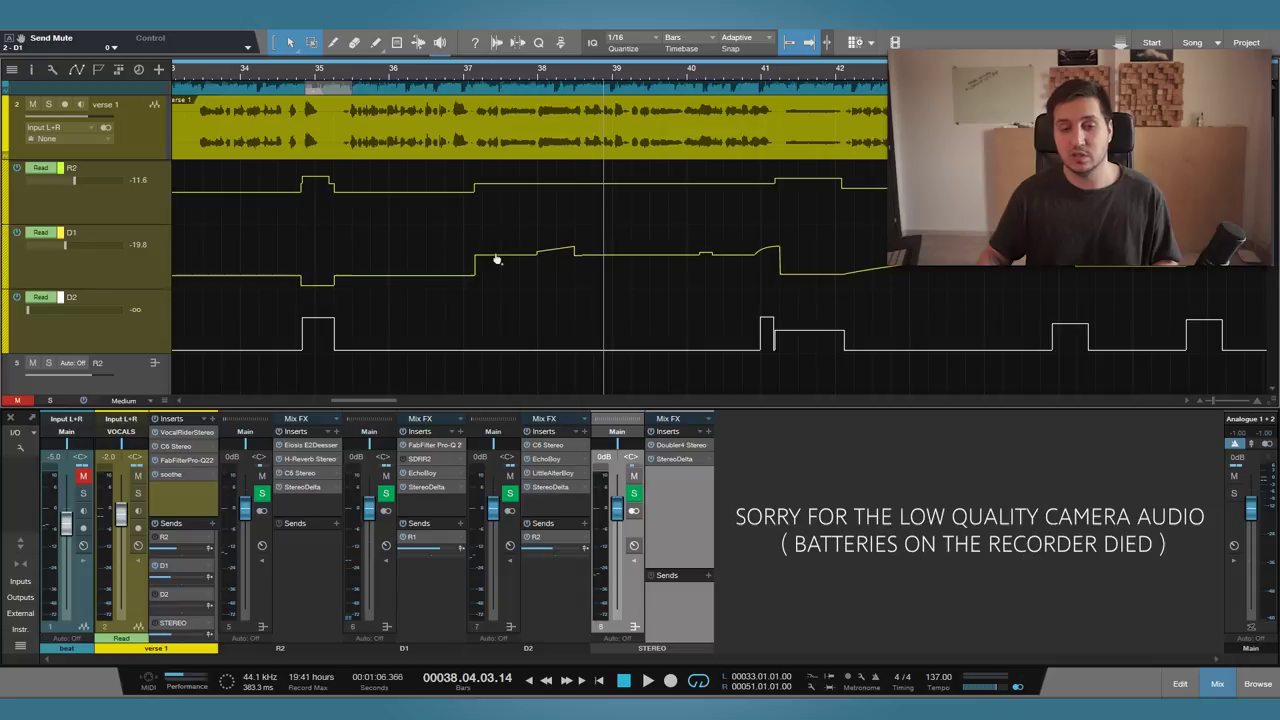
# Step: Replay the short rise in the D1 send automation from bar 38
pyautogui.click(542, 77)
pyautogui.press('space')
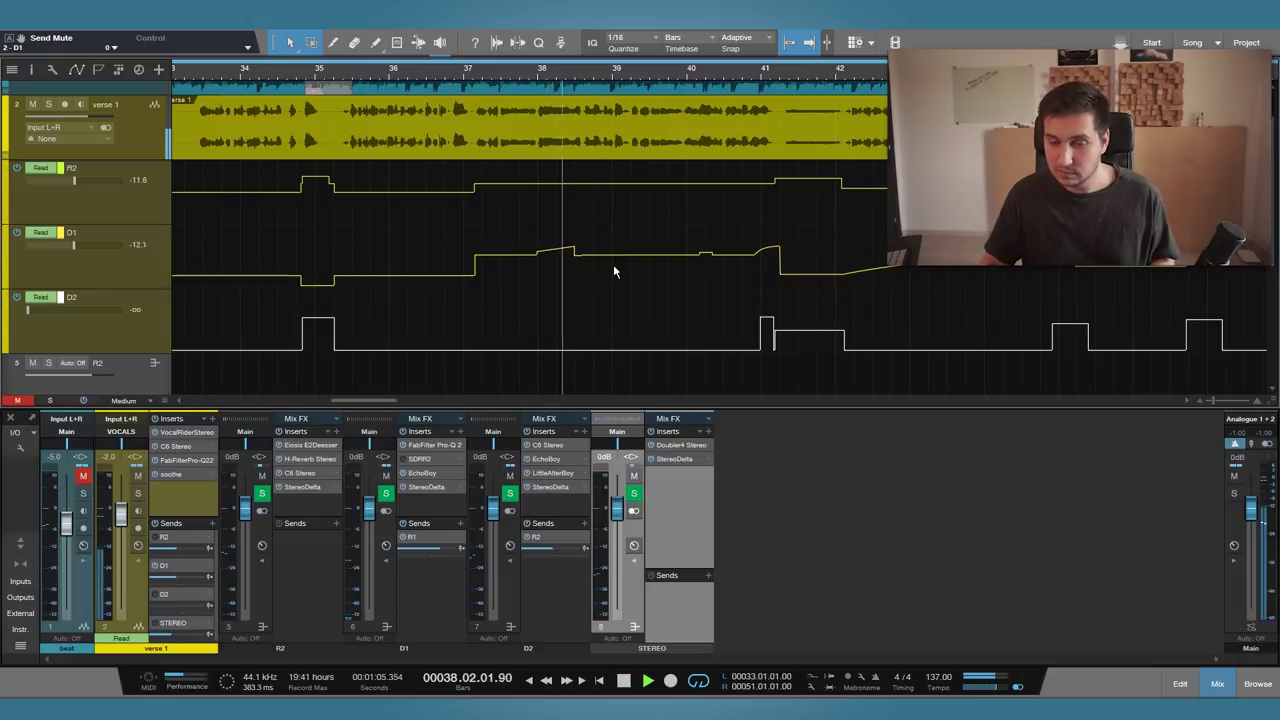
pyautogui.press('space')
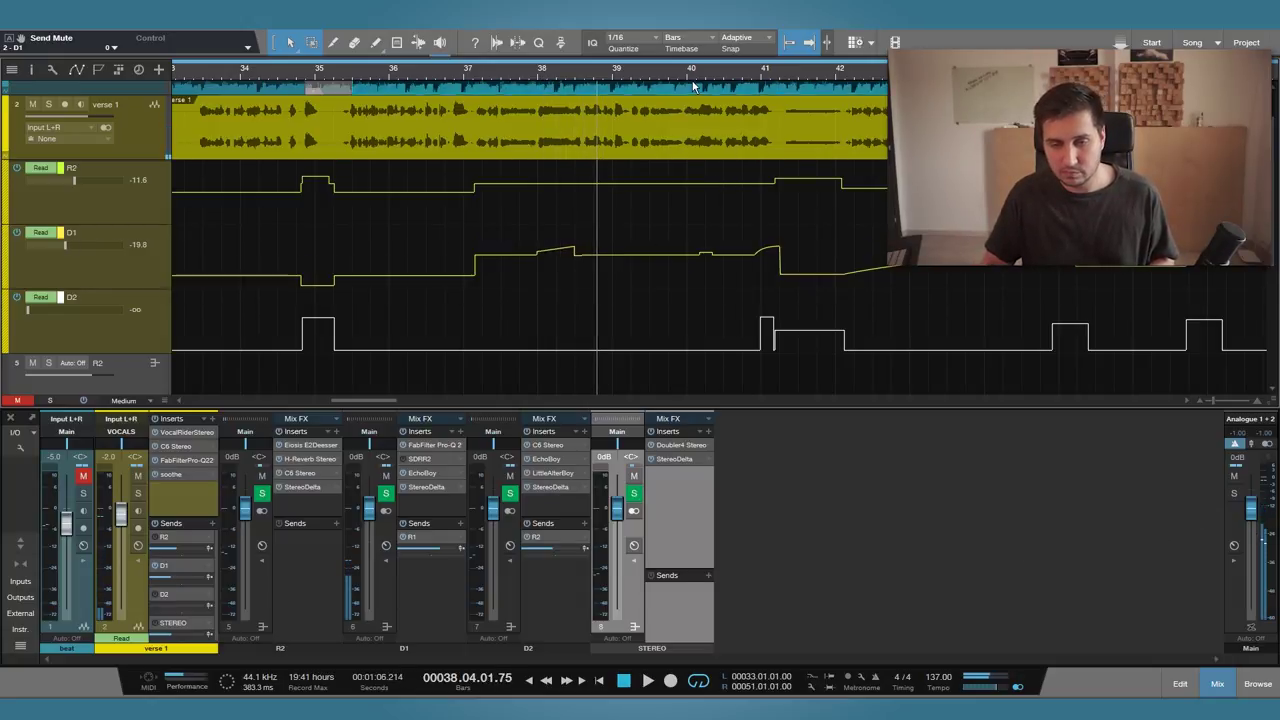
# Step: Play the verse from bar 40 through the rise and drop in the D1 send automation at bar 41
pyautogui.click(697, 87)
pyautogui.click(685, 73)
pyautogui.press('space')
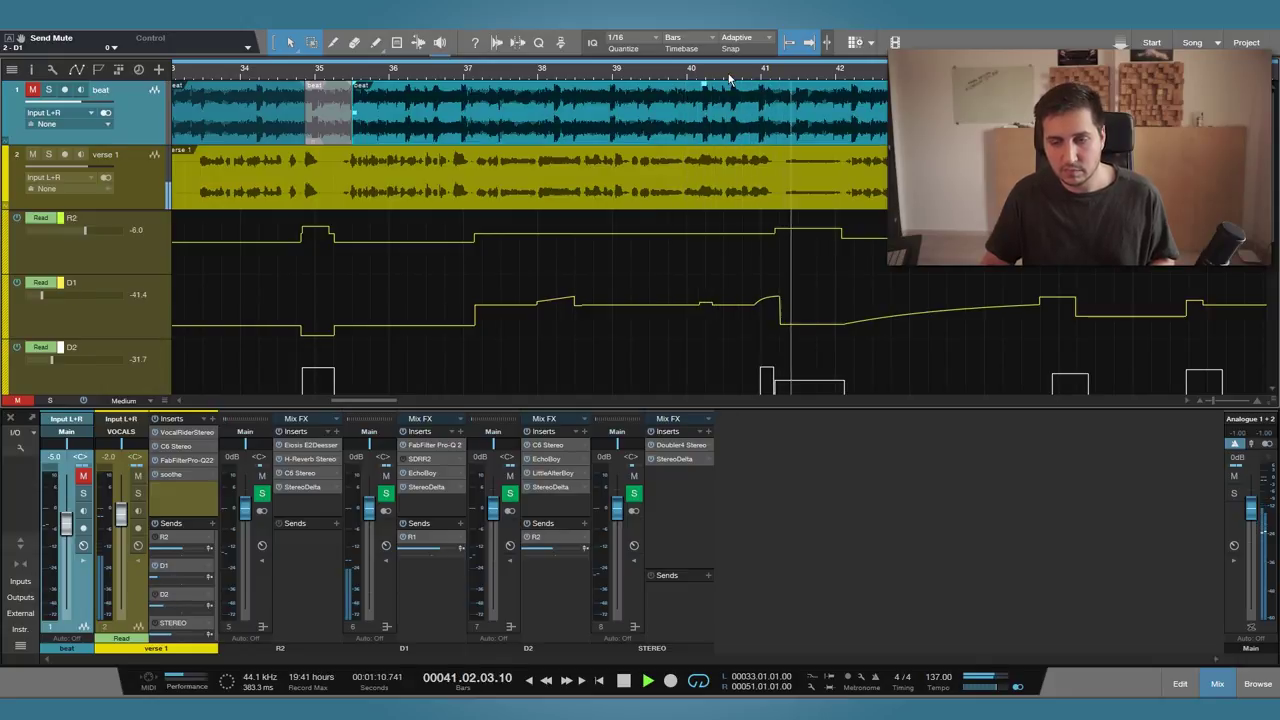
pyautogui.press('space')
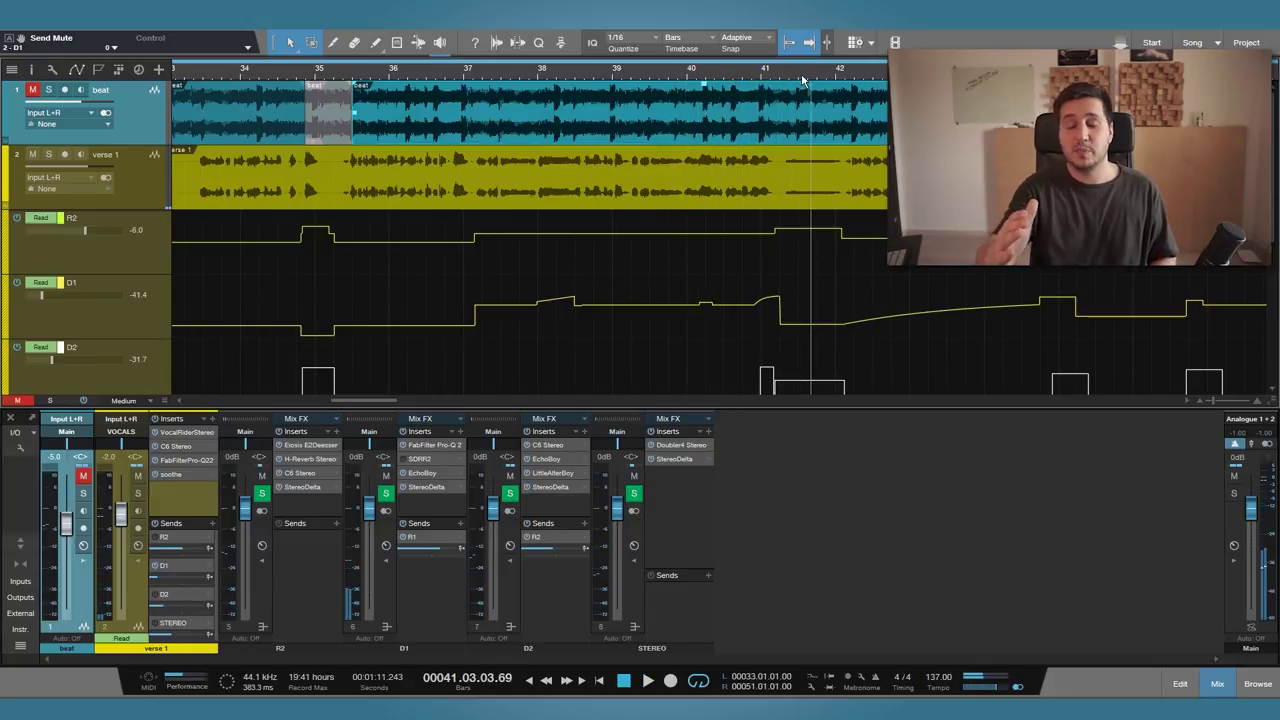
# Step: Listen on from the end of bar 41 along the gradually rising D1 send automation to bar 44
pyautogui.moveTo(803, 80); pyautogui.dragTo(378, 87)
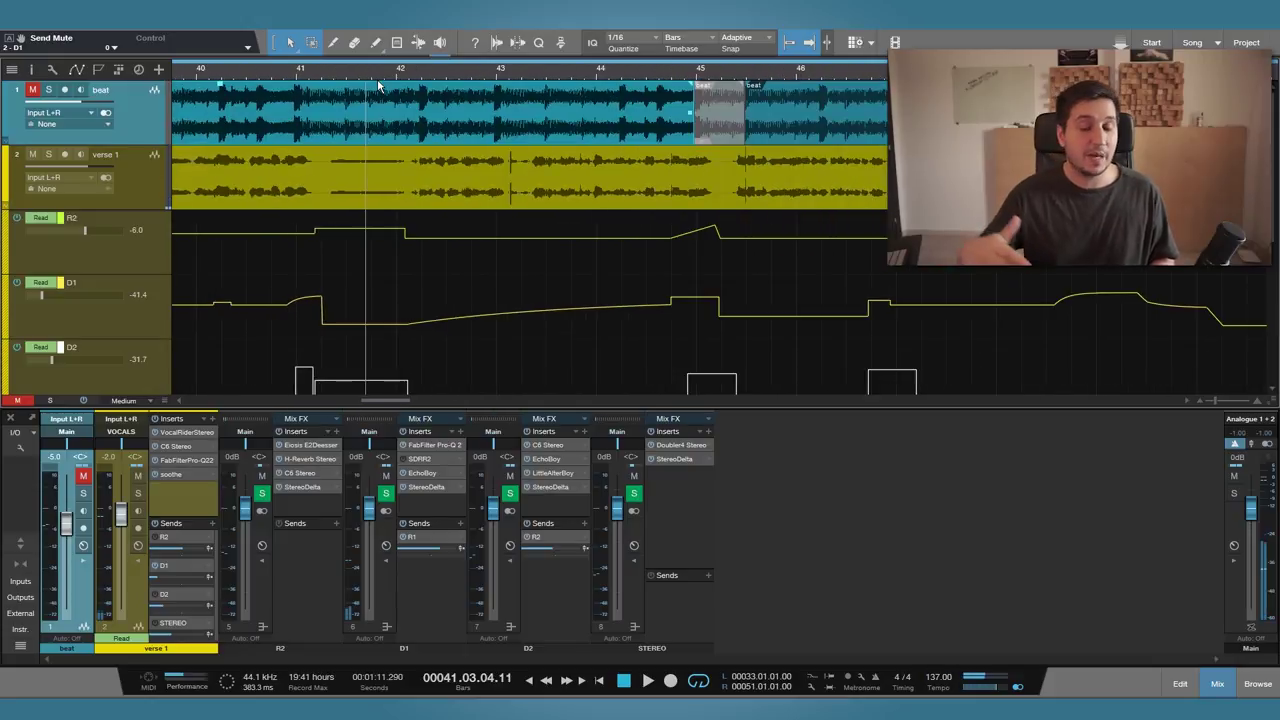
pyautogui.press('space')
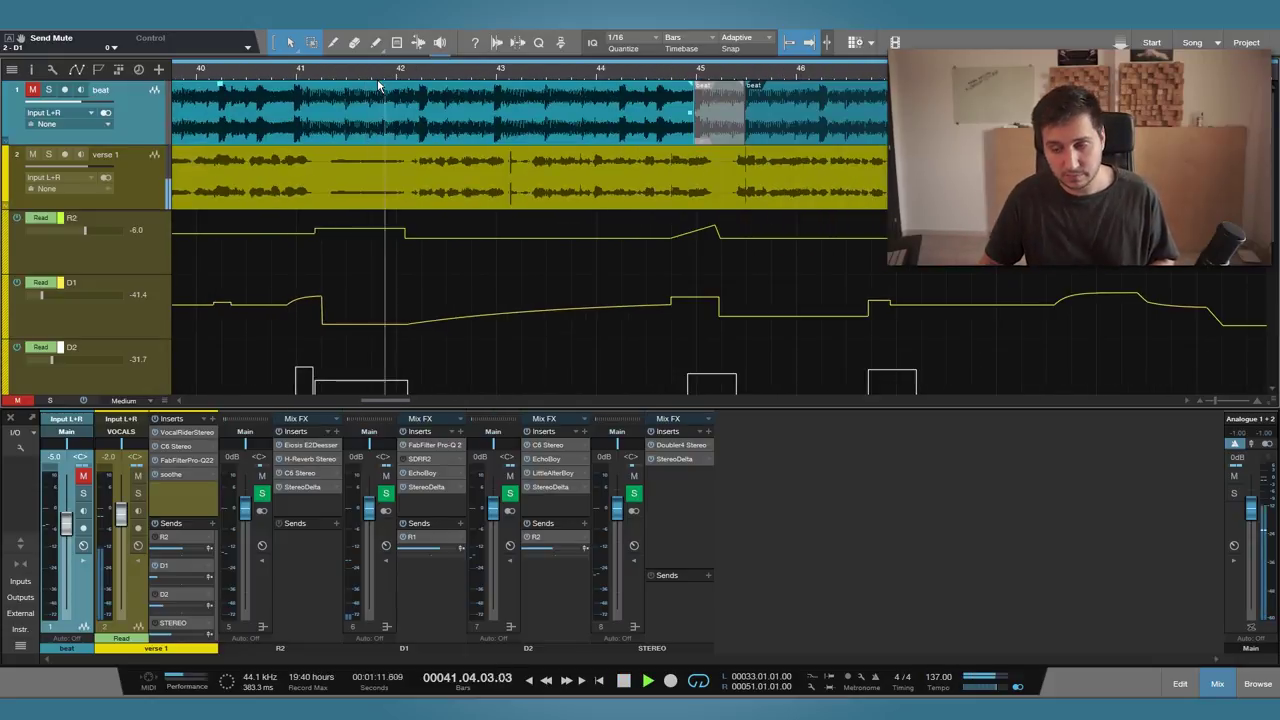
pyautogui.moveTo(377, 78); pyautogui.dragTo(410, 80)
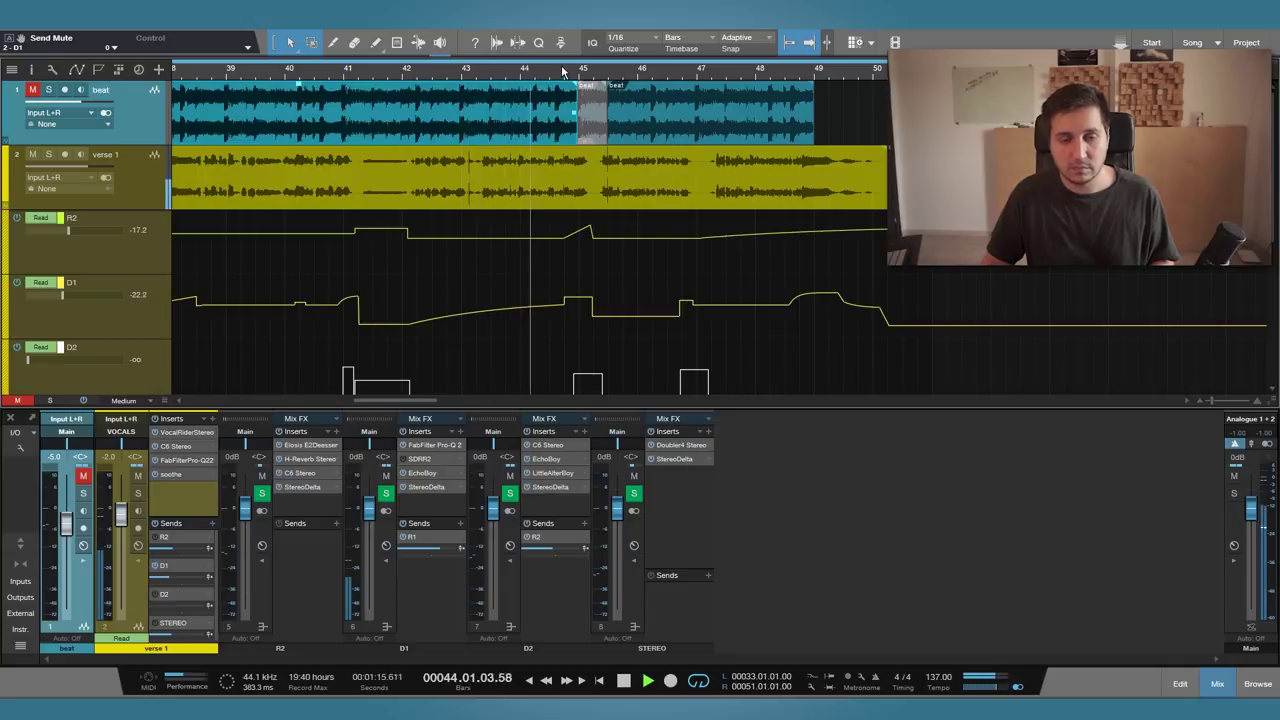
# Step: Listen to the D1 send automation from just before bar 45 to the end of the verse near bar 50
pyautogui.moveTo(410, 80); pyautogui.dragTo(414, 90)
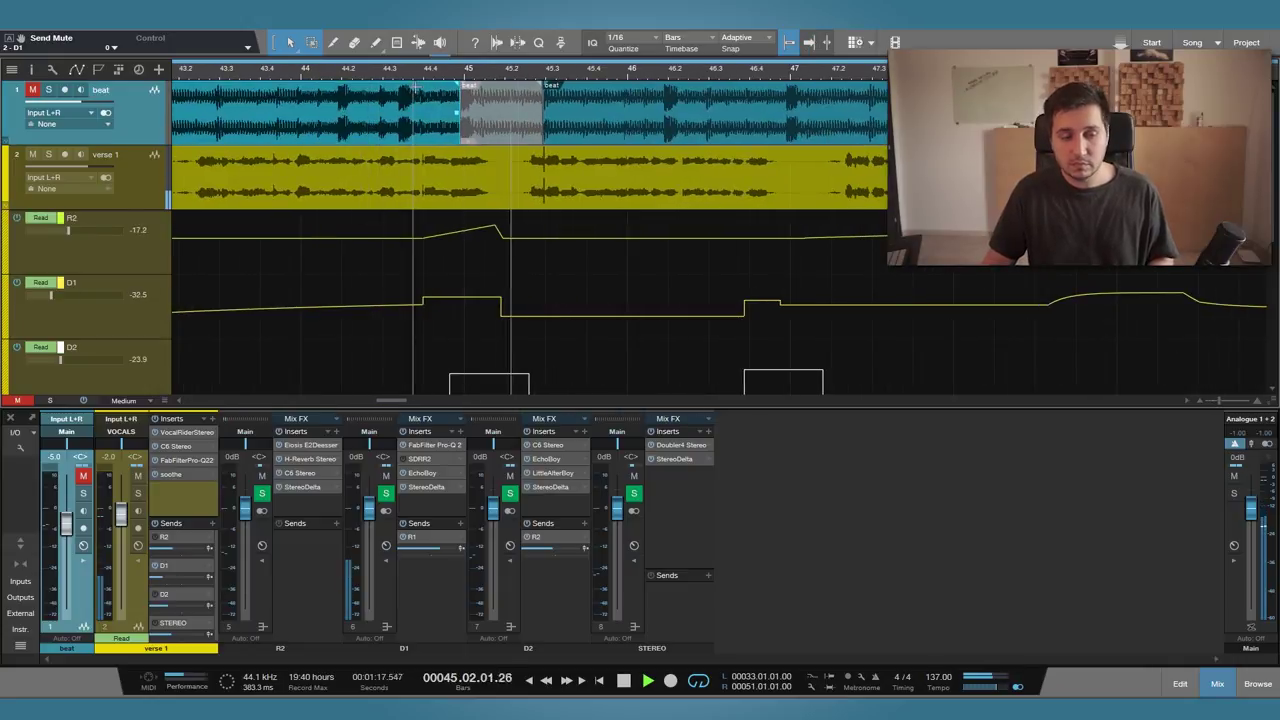
pyautogui.scroll(-1, 415, 88)
pyautogui.scroll(1, 392, 76)
pyautogui.scroll(-3, 392, 76)
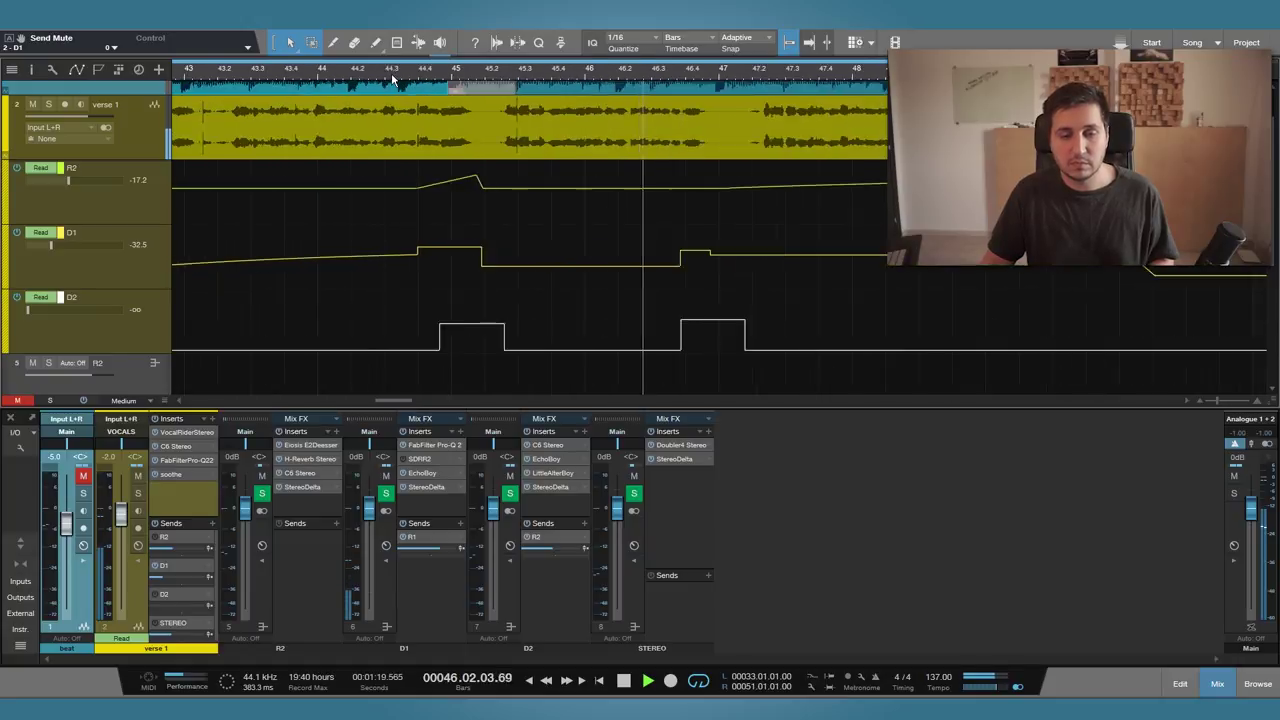
pyautogui.hscroll(1, 387, 77)
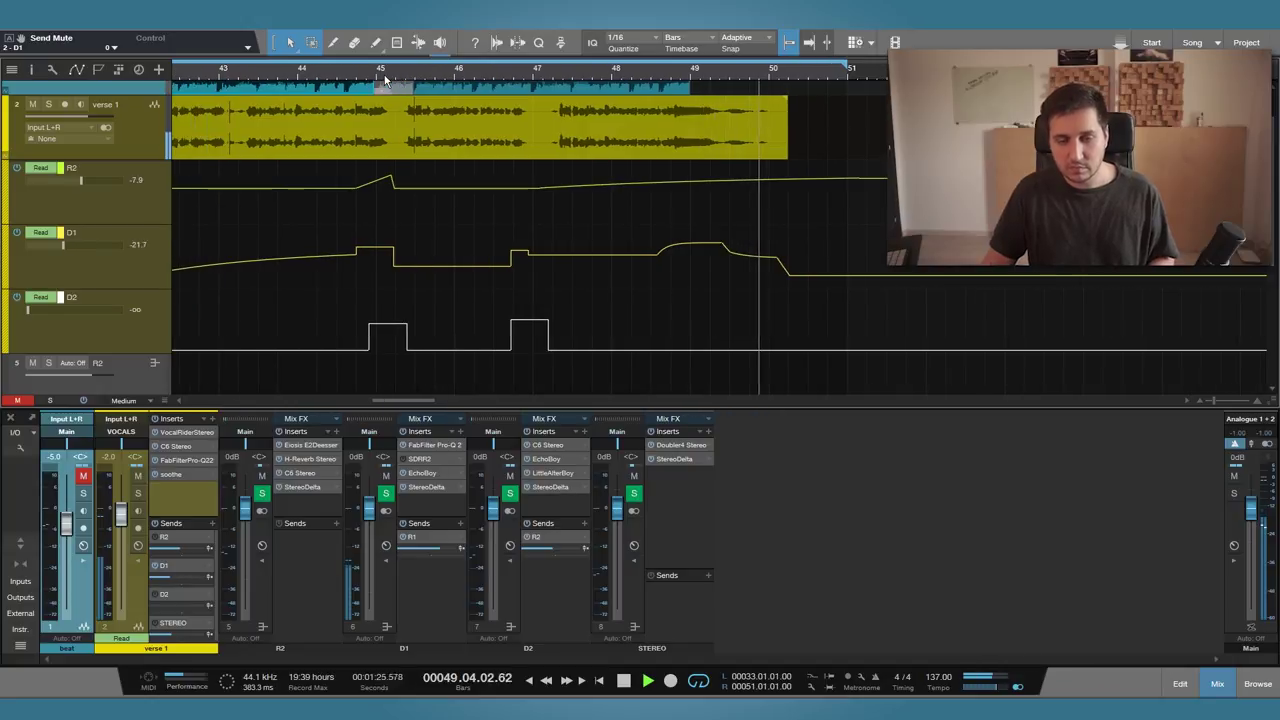
pyautogui.press('space')
# Step: Enable the R2 send on the vocal alongside D1, unmute the beat and play the verse from bar 33
pyautogui.click(154, 537)
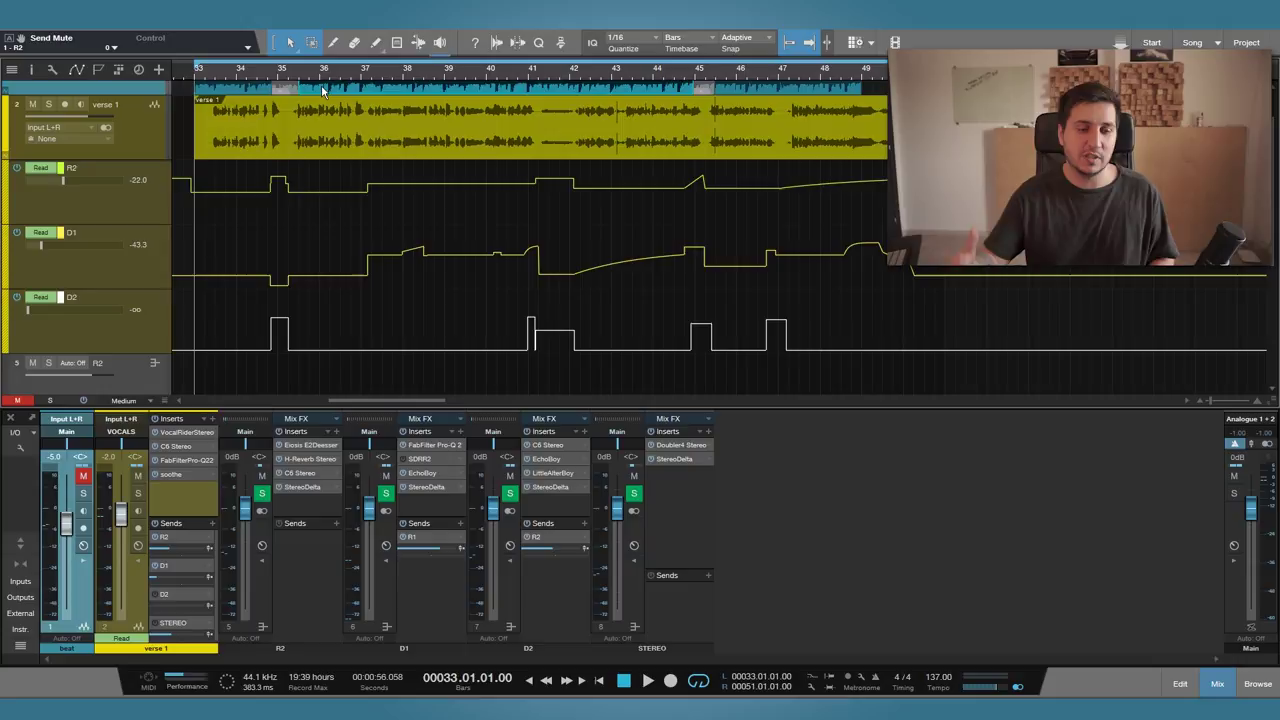
pyautogui.press('space')
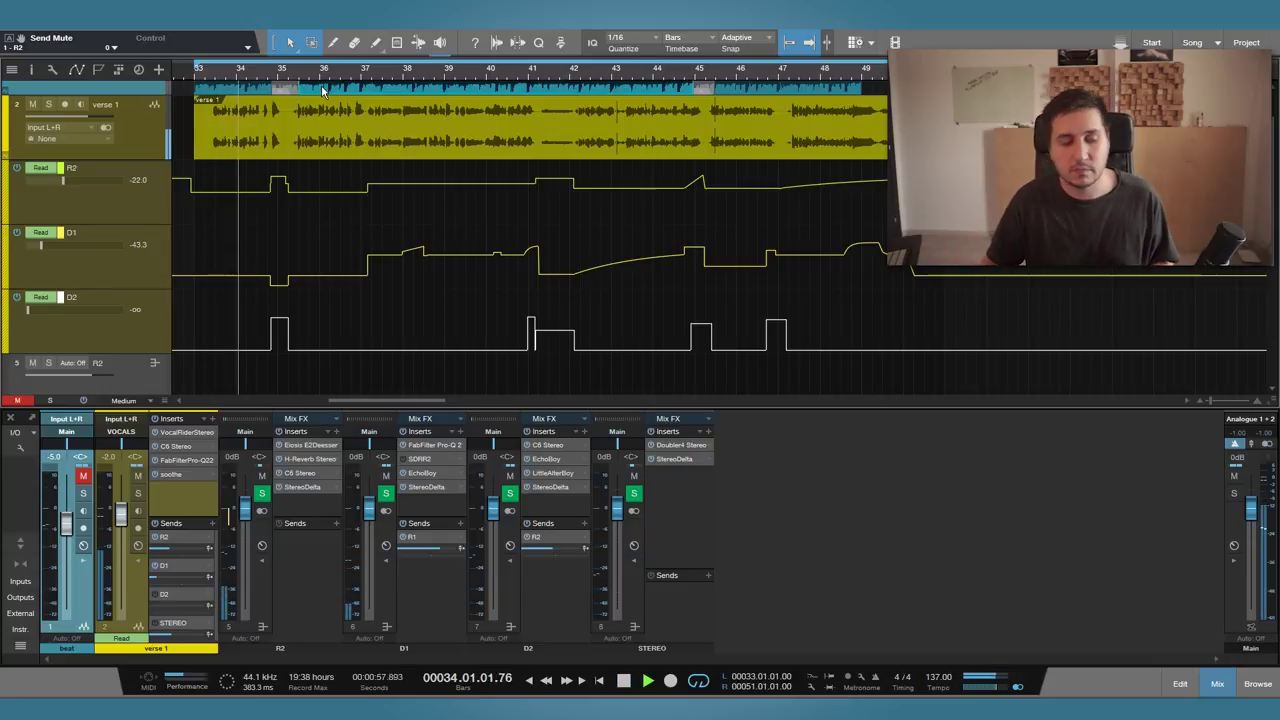
pyautogui.click(83, 476)
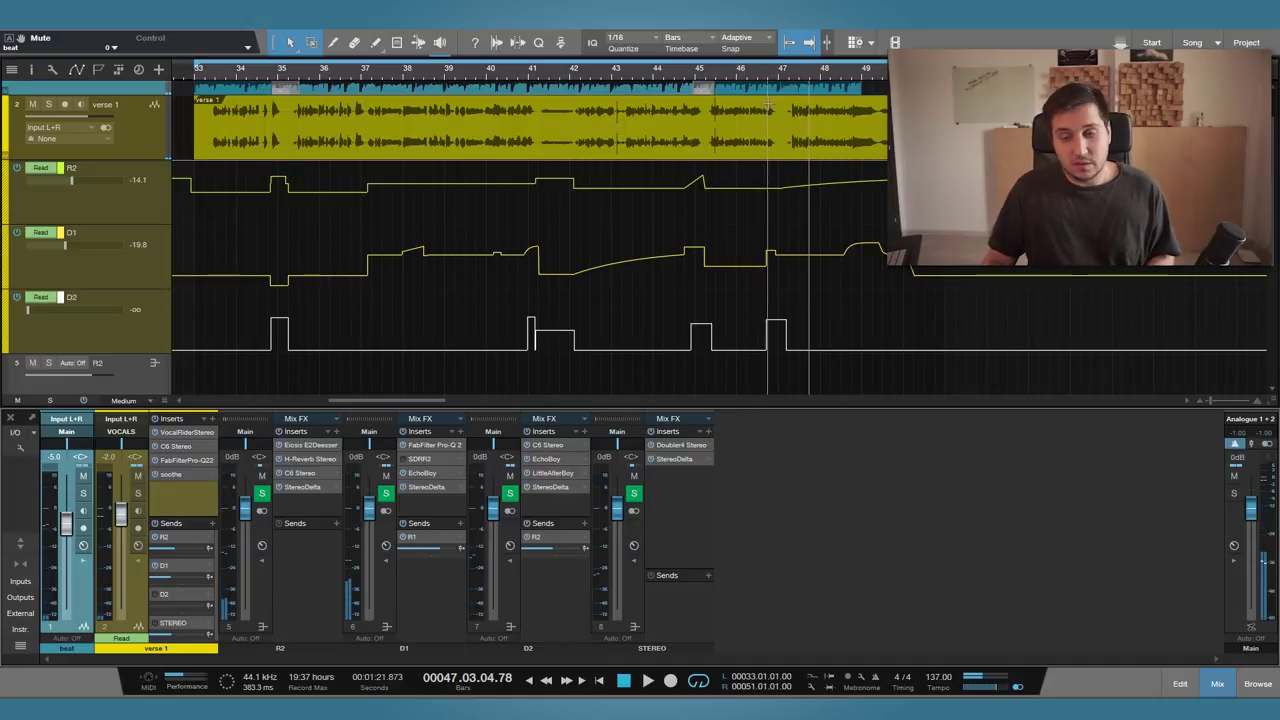
# Step: Replay the R2 and D1 send changes just before bar 47 and around the beat break at bar 45
pyautogui.moveTo(768, 72); pyautogui.dragTo(544, 120)
pyautogui.scroll(1, 642, 238)
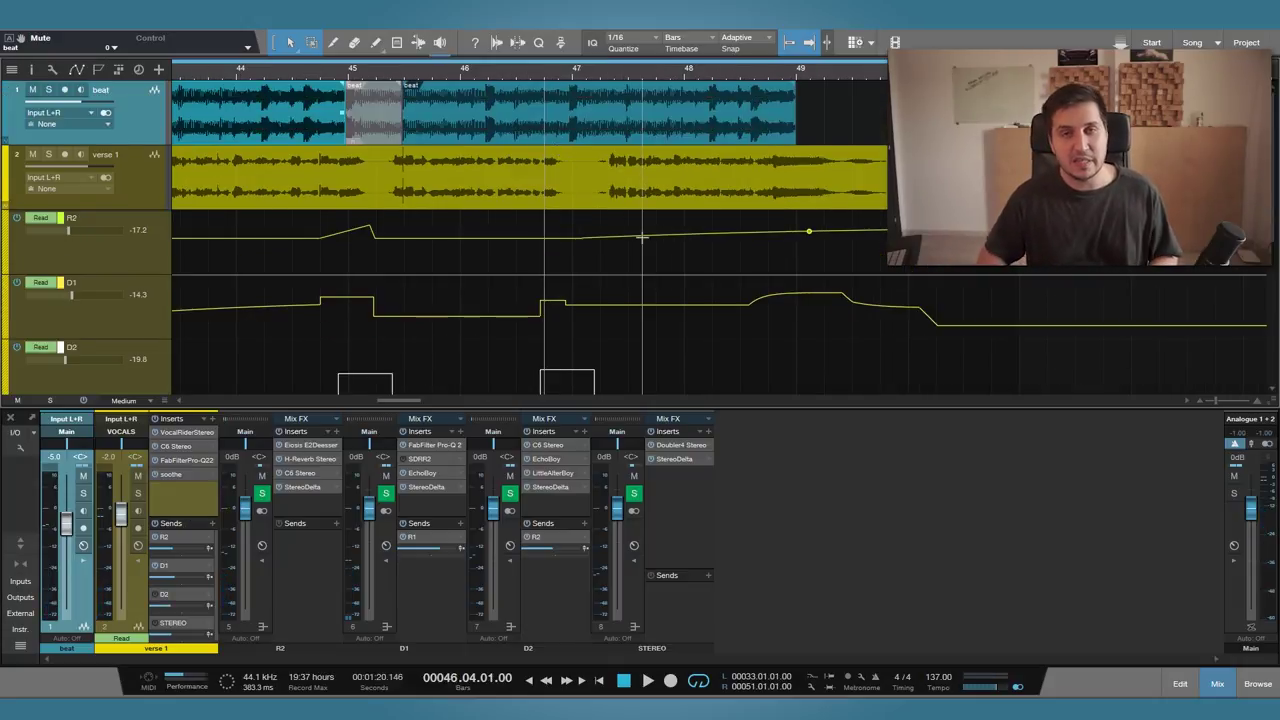
pyautogui.press('space')
pyautogui.click(325, 77)
pyautogui.press('space')
pyautogui.click(548, 77)
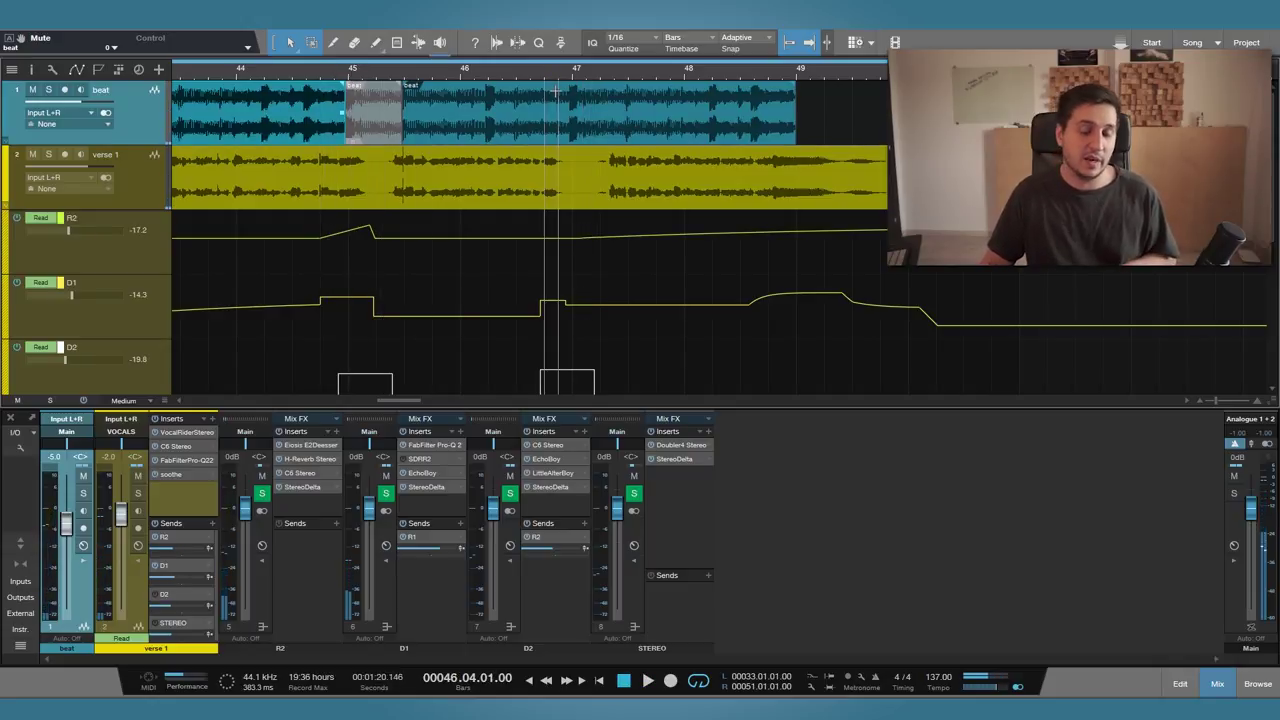
pyautogui.press('space')
pyautogui.press('space')
# Step: Enable the vocal's D2 and STEREO sends, mute the beat and the R2 and D1 sends, and play the verse
pyautogui.scroll(-3, 603, 309)
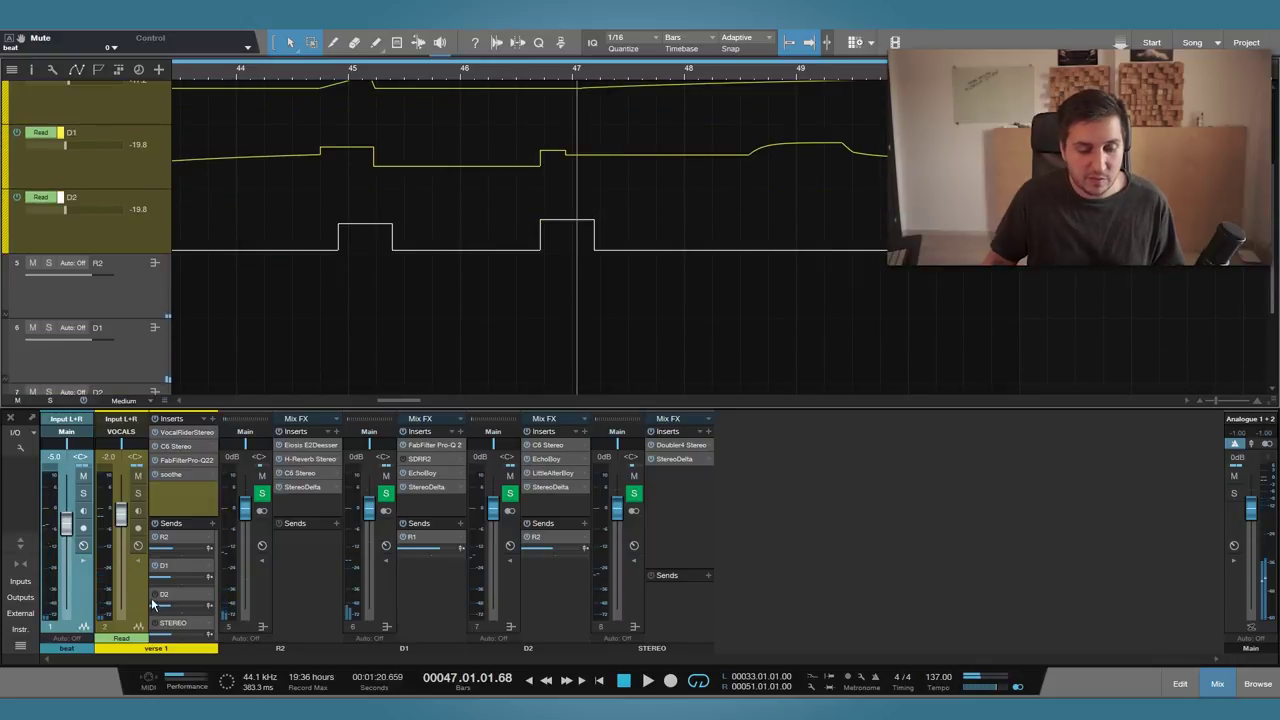
pyautogui.scroll(-2, 369, 76)
pyautogui.scroll(-4, 421, 74)
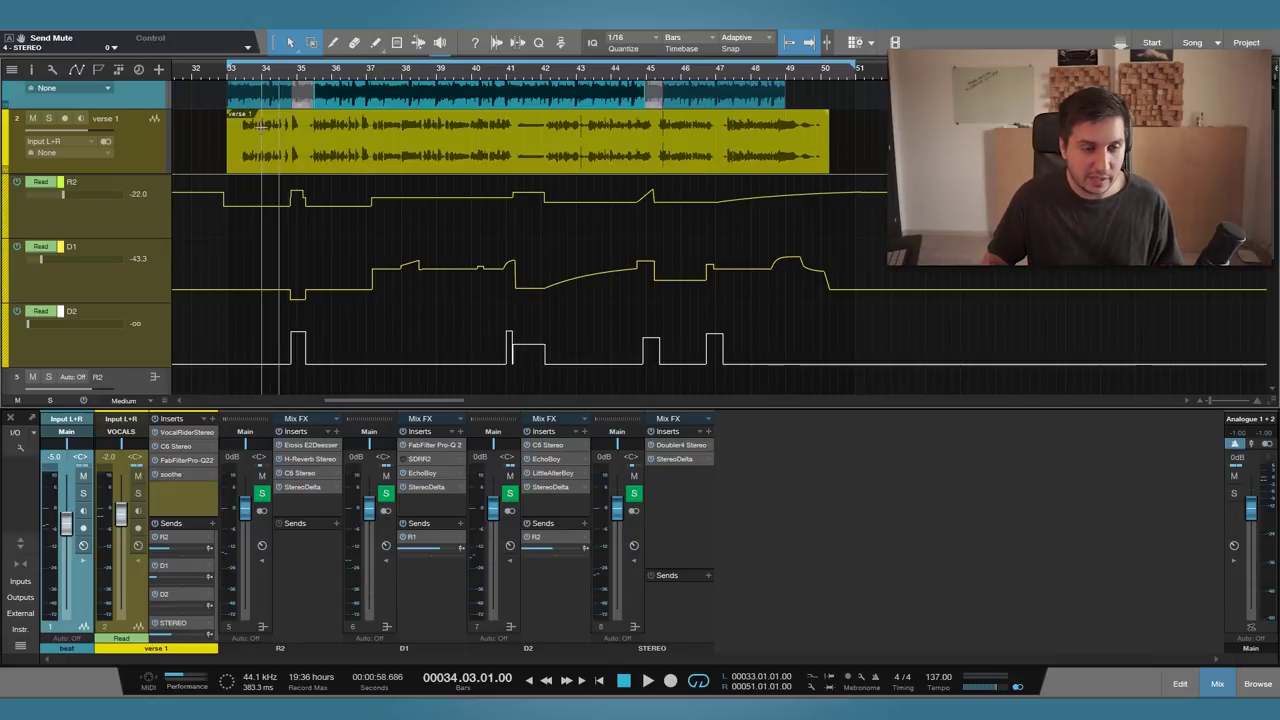
pyautogui.scroll(-2, 280, 220)
pyautogui.press('space')
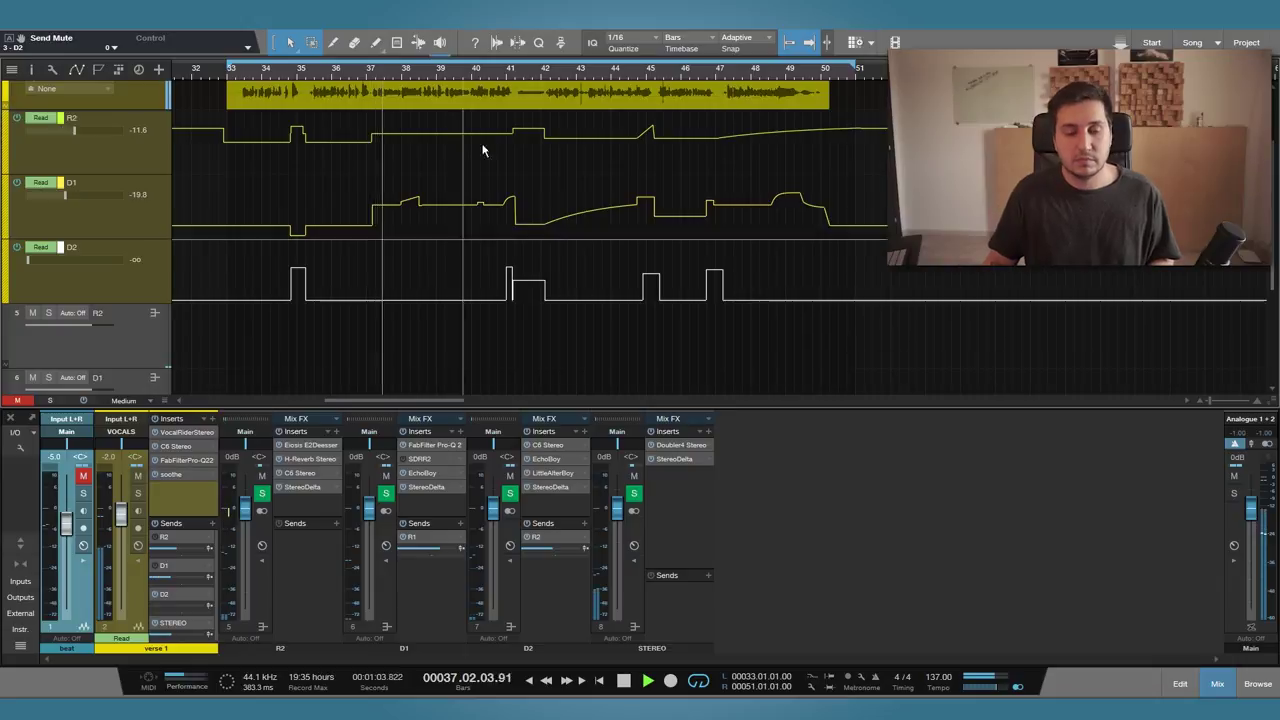
# Step: Listen to the D2 send throws with the stereo effect, repeating bar 41 and continuing with those near bars 45 and 47
pyautogui.click(498, 74)
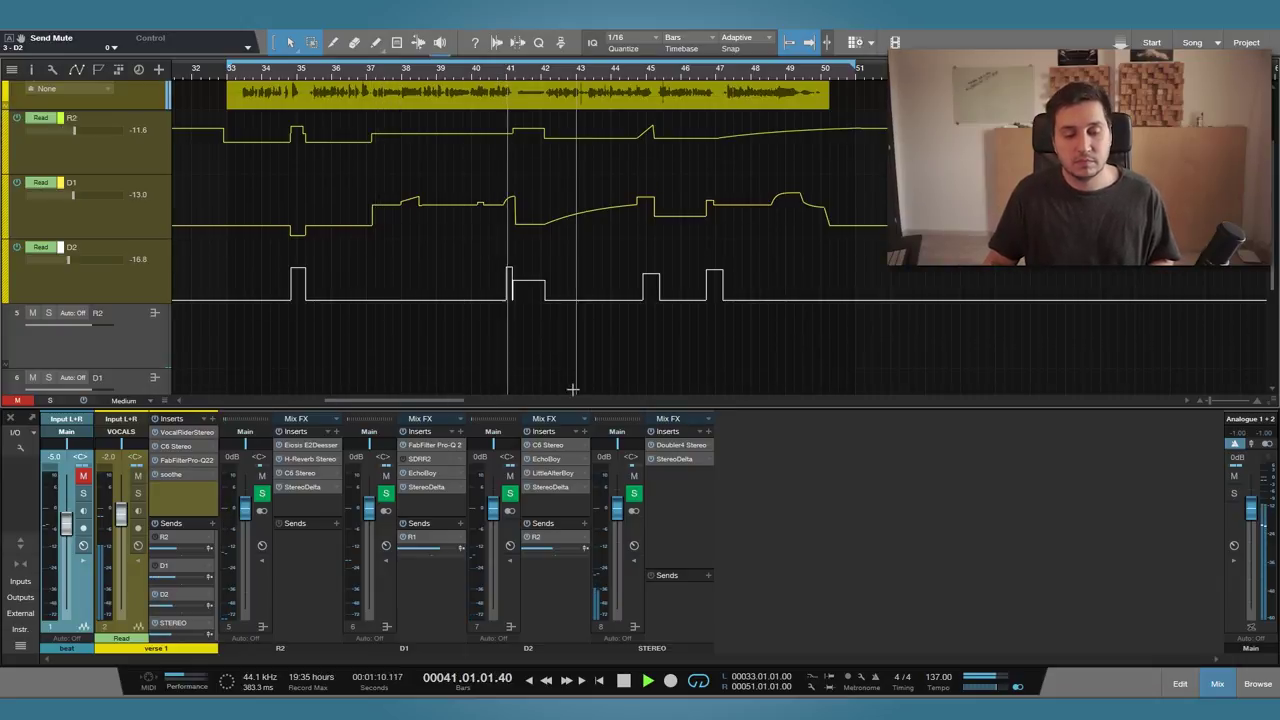
pyautogui.click(498, 75)
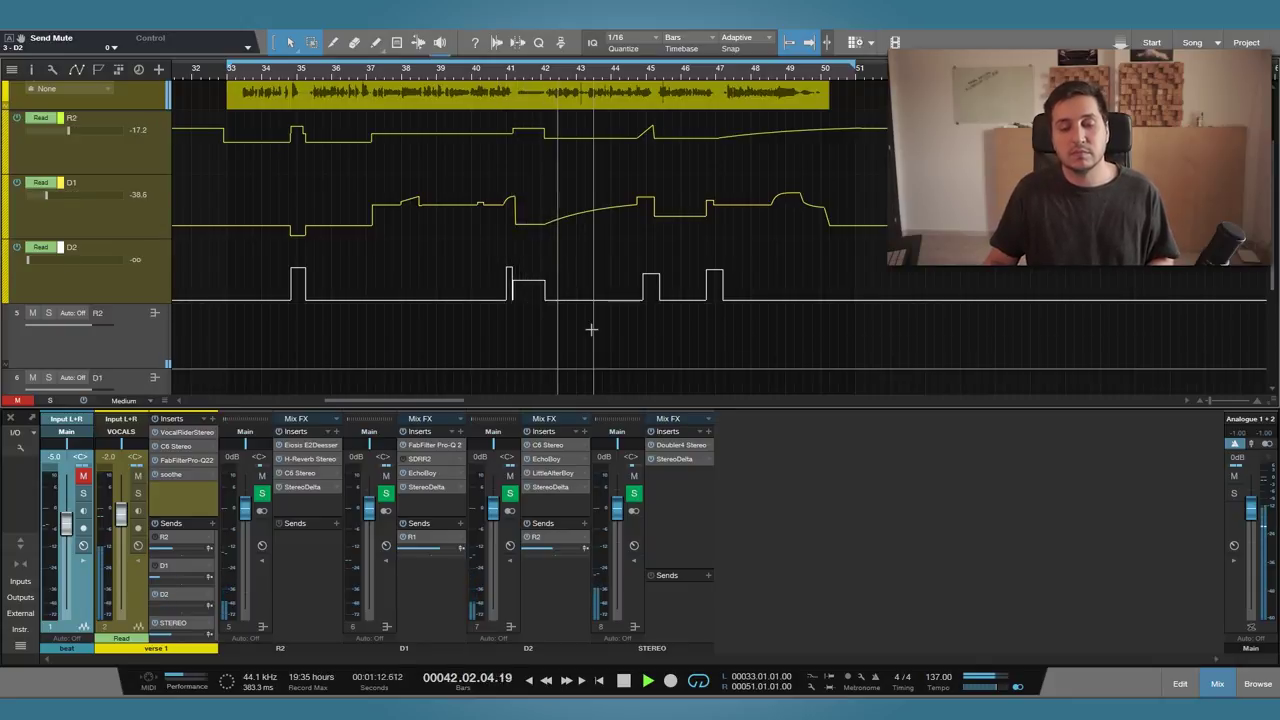
pyautogui.click(628, 78)
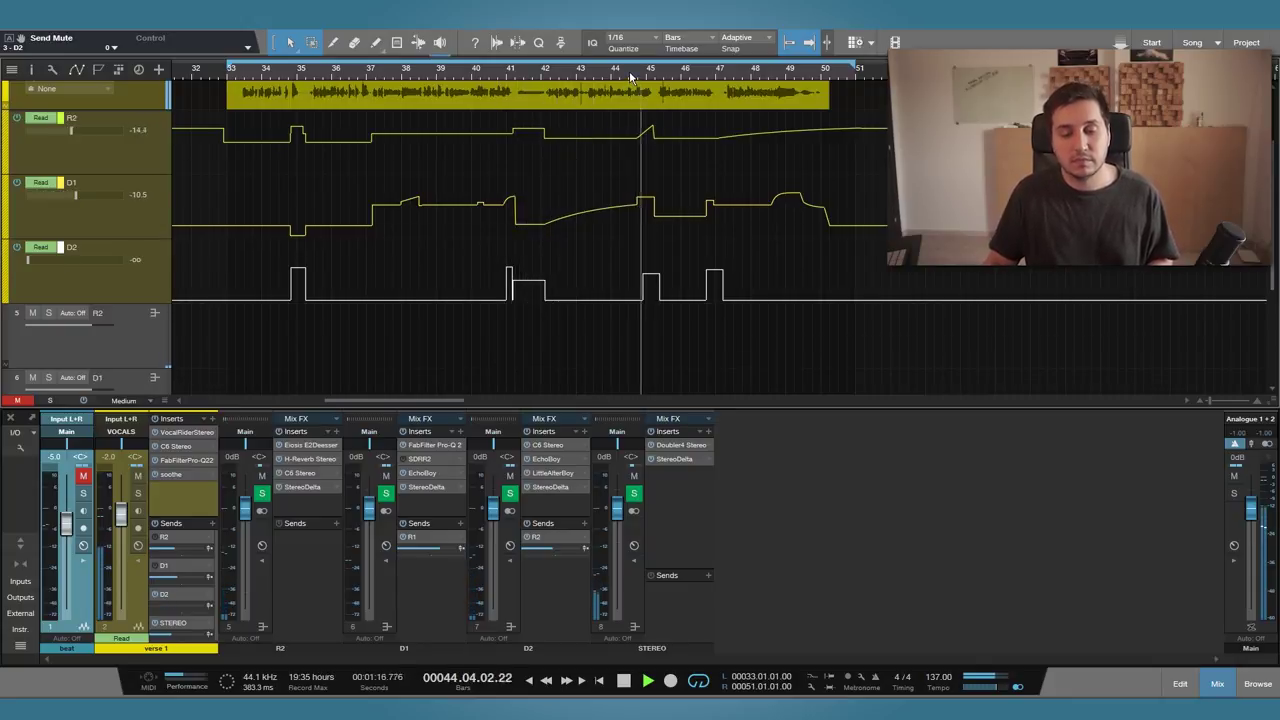
pyautogui.moveTo(687, 78); pyautogui.dragTo(576, 63)
pyautogui.press('space')
# Step: Re-enable the vocal's D1 and R2 sends, unmute the beat and play the whole verse from bar 33
pyautogui.click(155, 565)
pyautogui.click(155, 537)
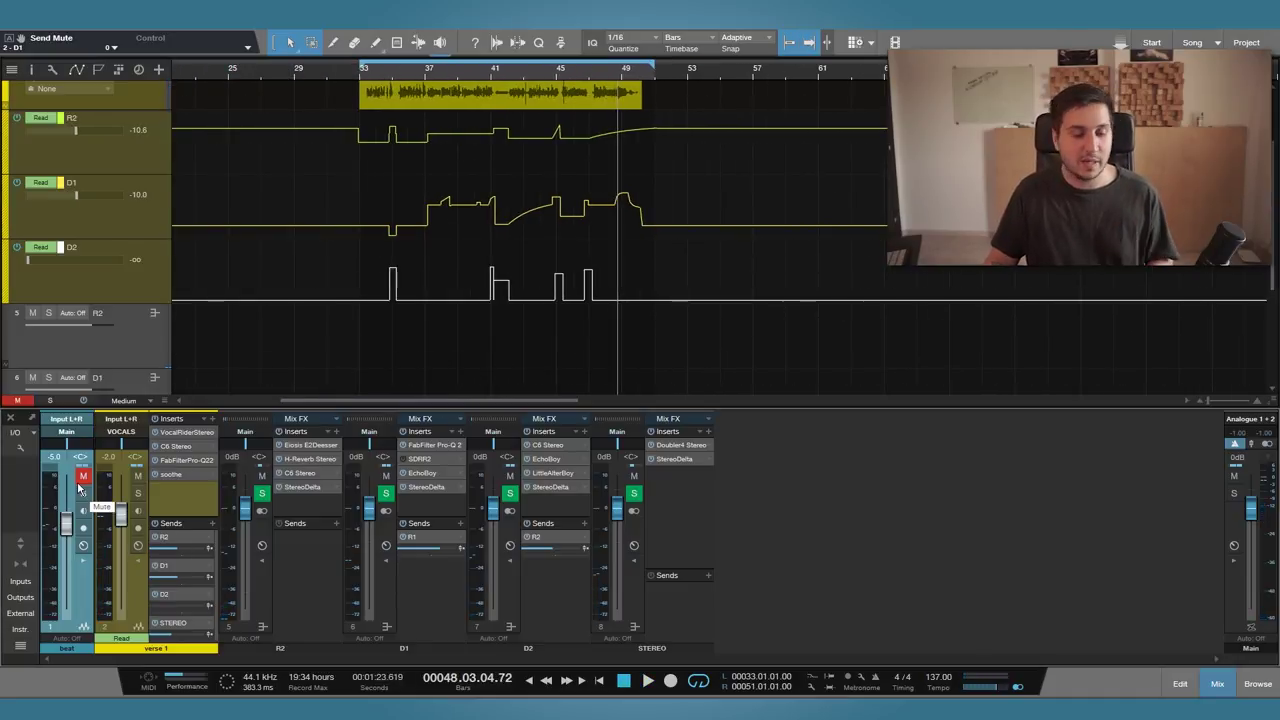
pyautogui.scroll(1, 847, 218)
pyautogui.scroll(-1, 688, 204)
pyautogui.moveTo(453, 68); pyautogui.dragTo(320, 76)
pyautogui.scroll(1, 299, 239)
pyautogui.press('space')
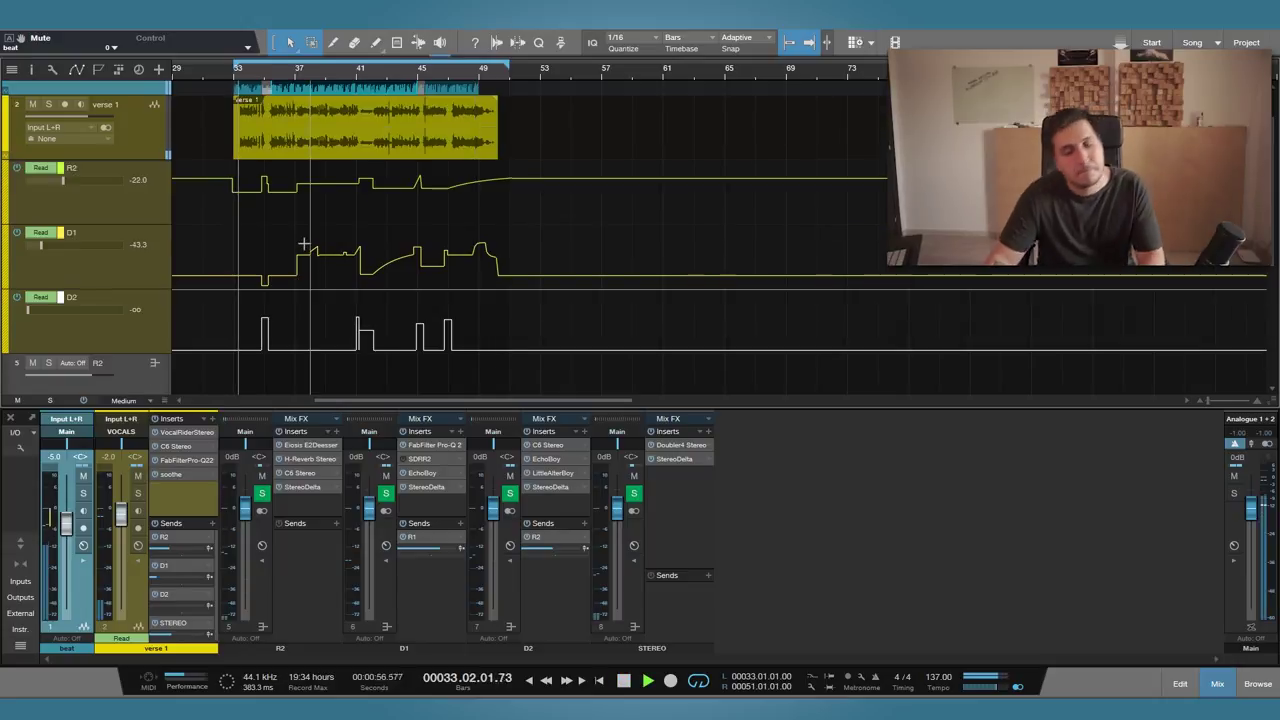